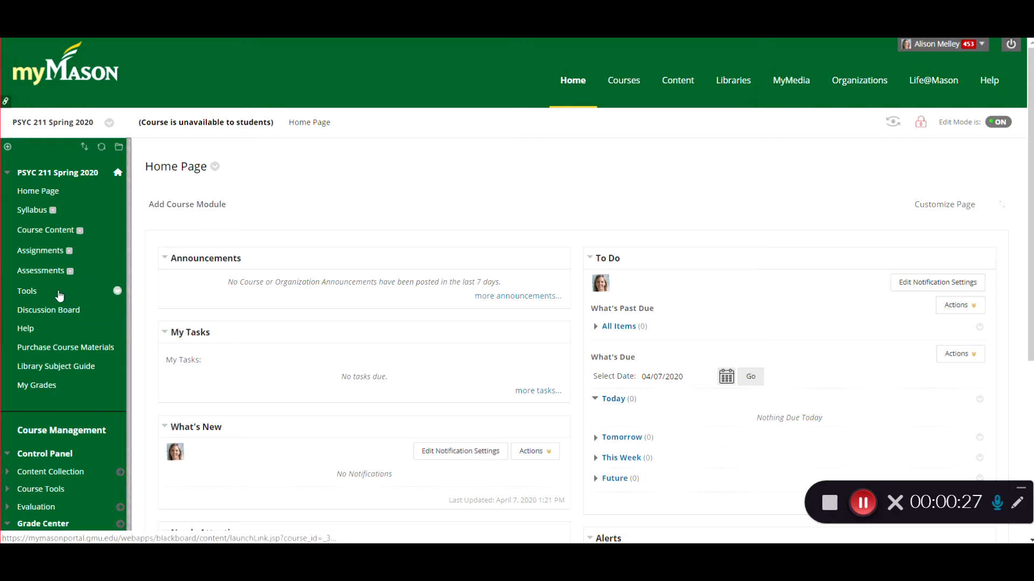
Step: Open the Full Grade Center for the PSYC 211 Spring 2020 course
scroll(75, 330, down, 2)
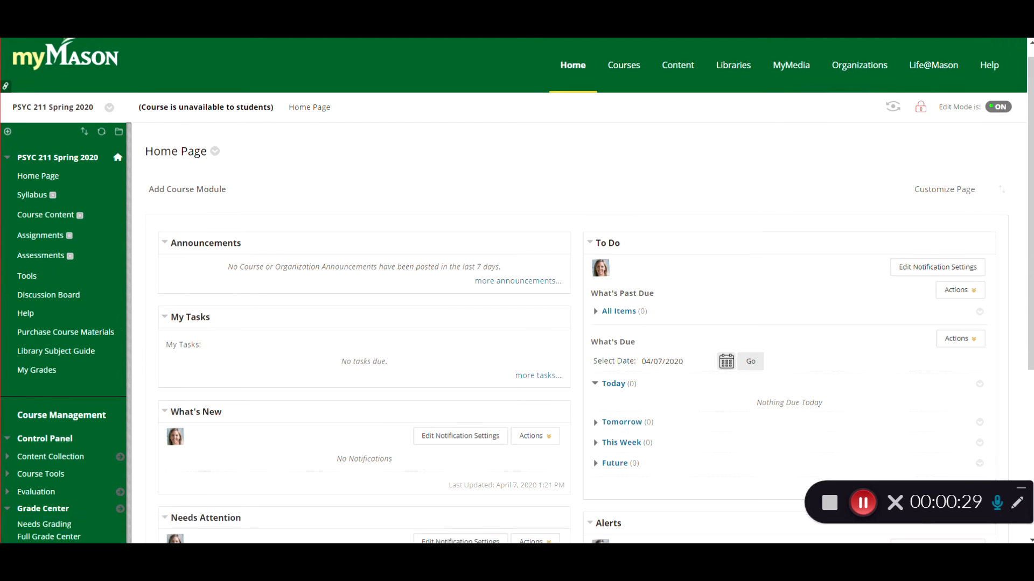
scroll(54, 312, down, 1)
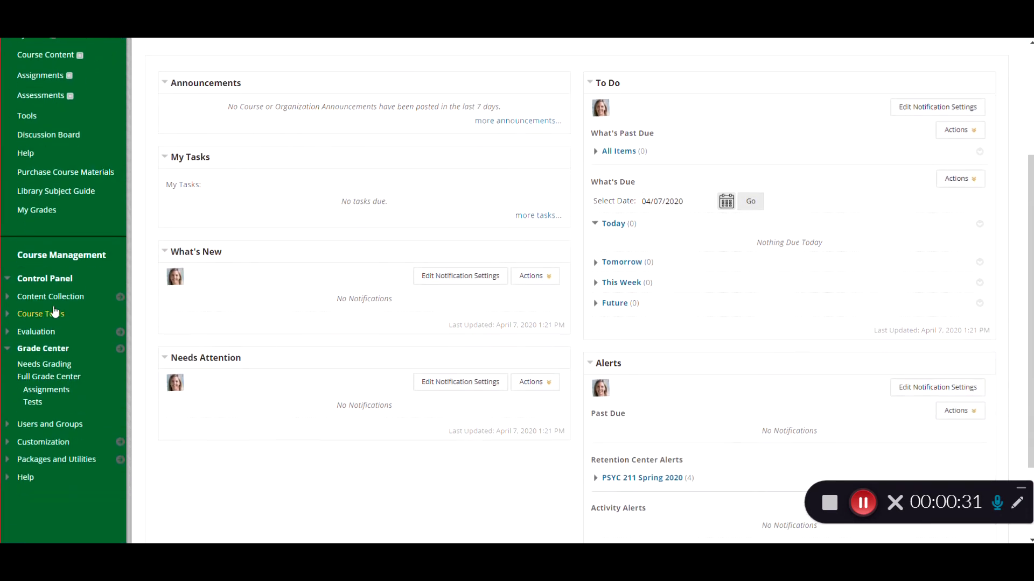
click(48, 376)
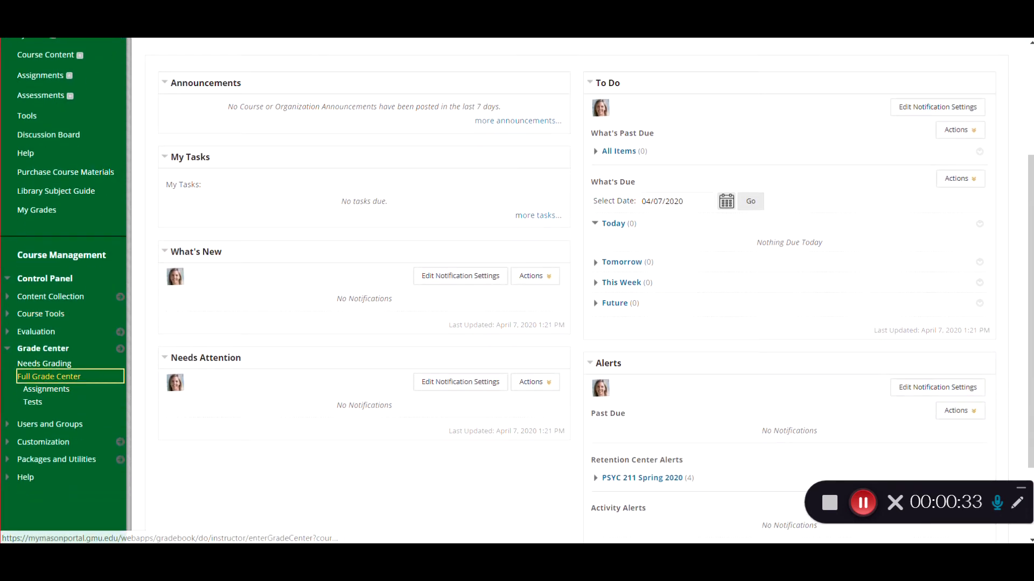
click(252, 355)
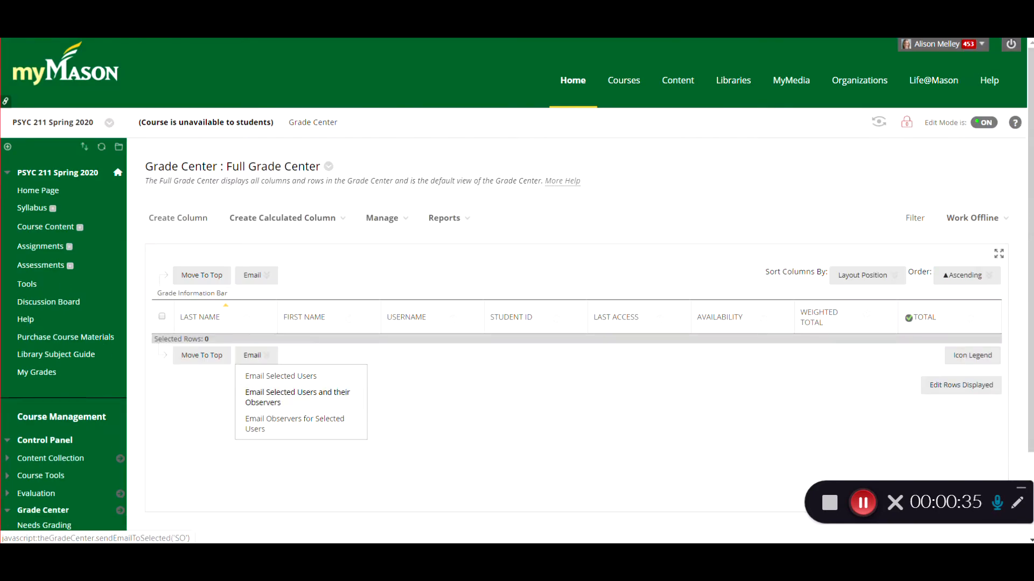
Step: Create a new calculated Total Column and choose to include Selected Columns and Categories in the total
click(282, 218)
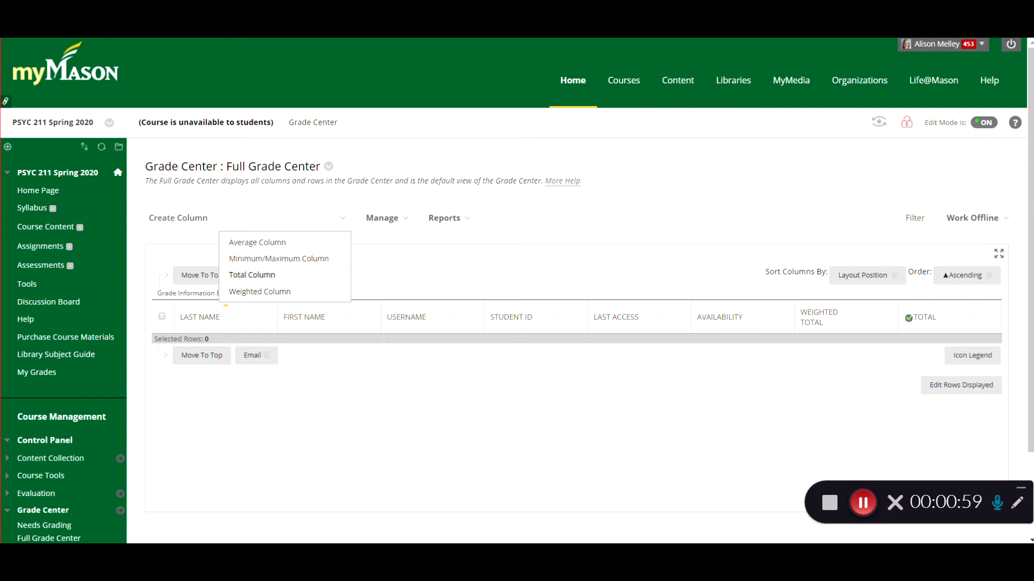
click(264, 276)
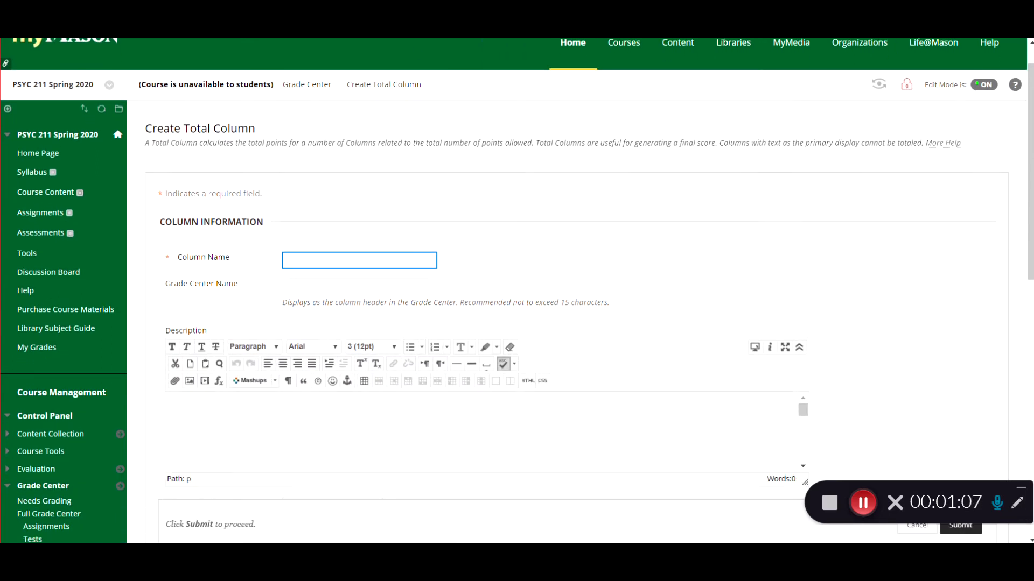
scroll(414, 168, down, 1)
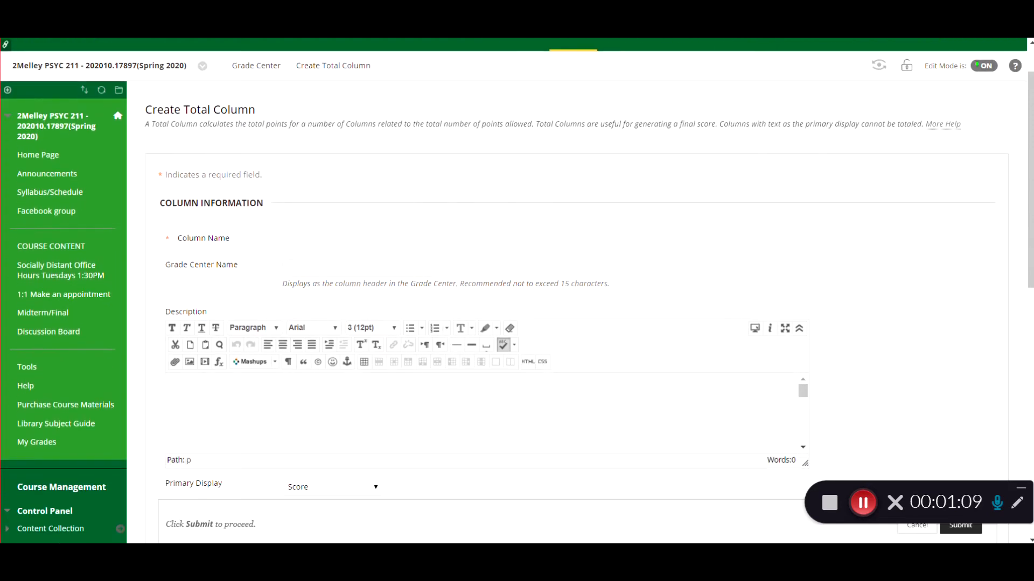
scroll(311, 305, down, 2)
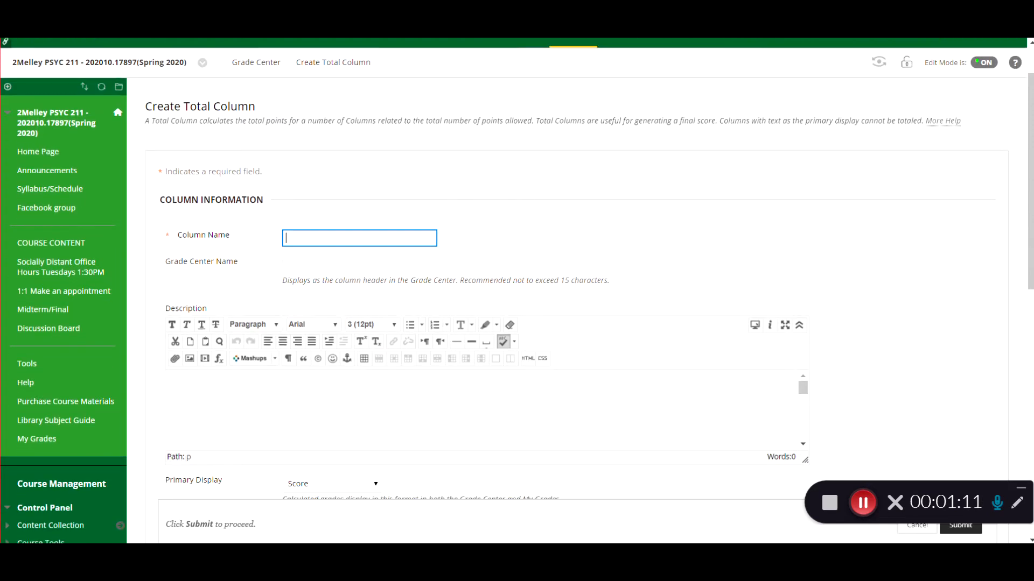
scroll(315, 258, down, 1)
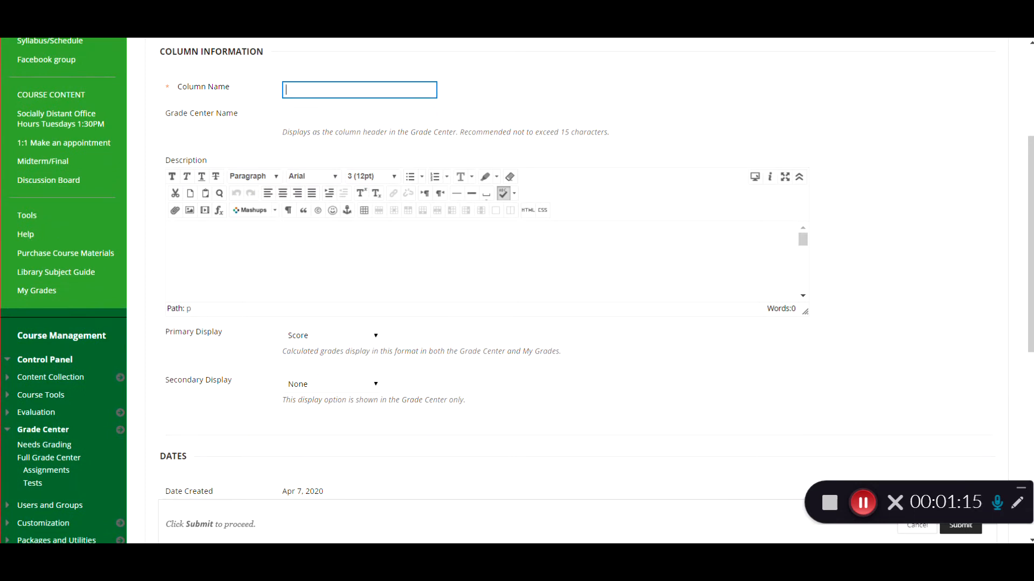
scroll(379, 341, down, 1)
scroll(498, 269, down, 4)
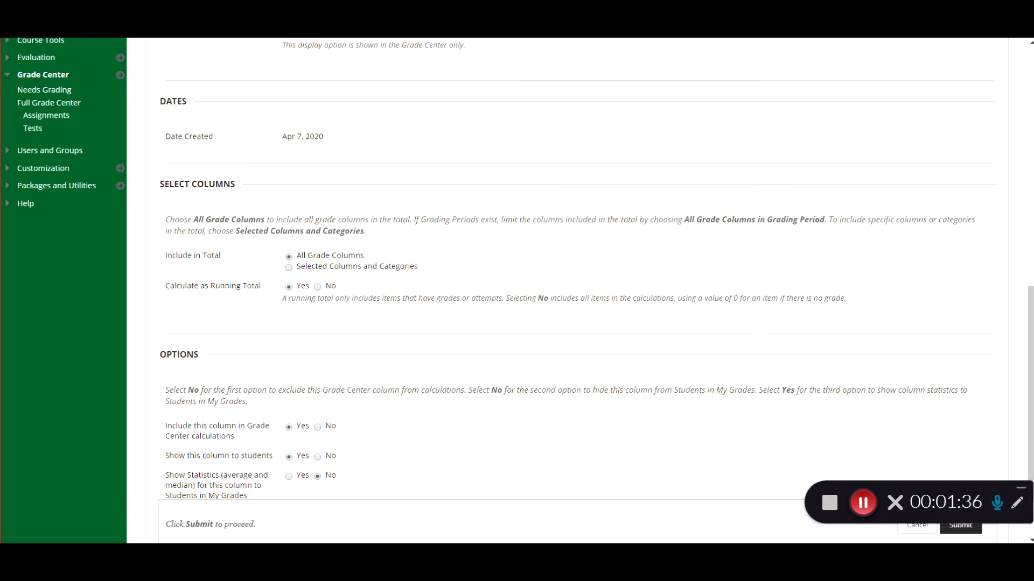
click(288, 268)
Step: Add the Discussion Intro column to the total's selected columns
scroll(538, 291, down, 2)
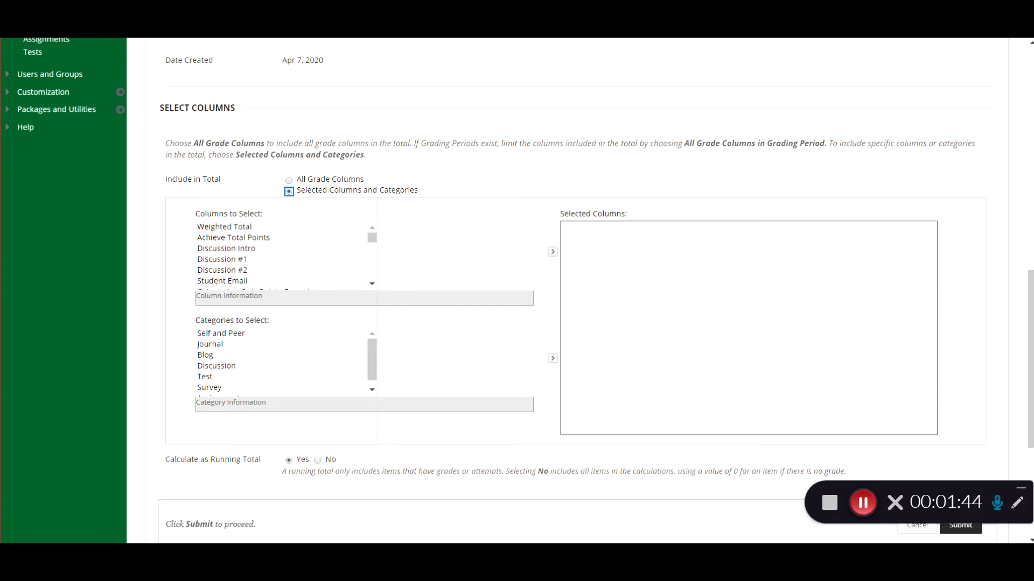
click(227, 249)
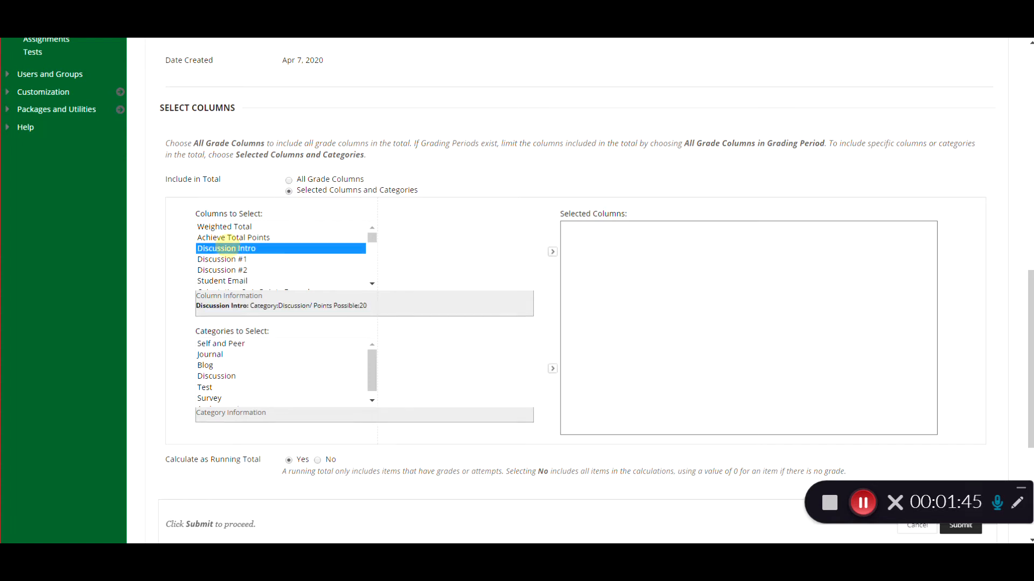
click(226, 280)
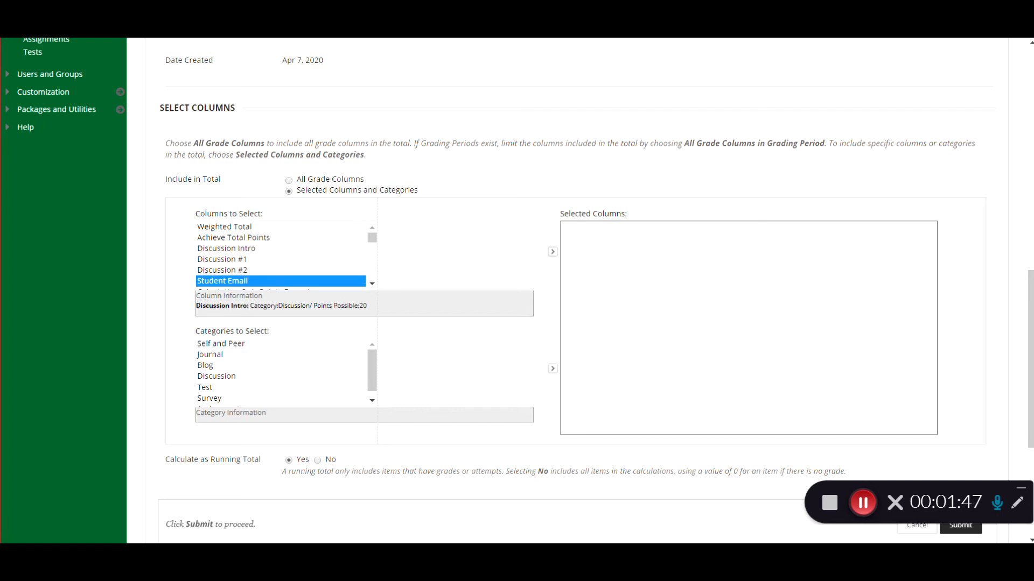
click(260, 248)
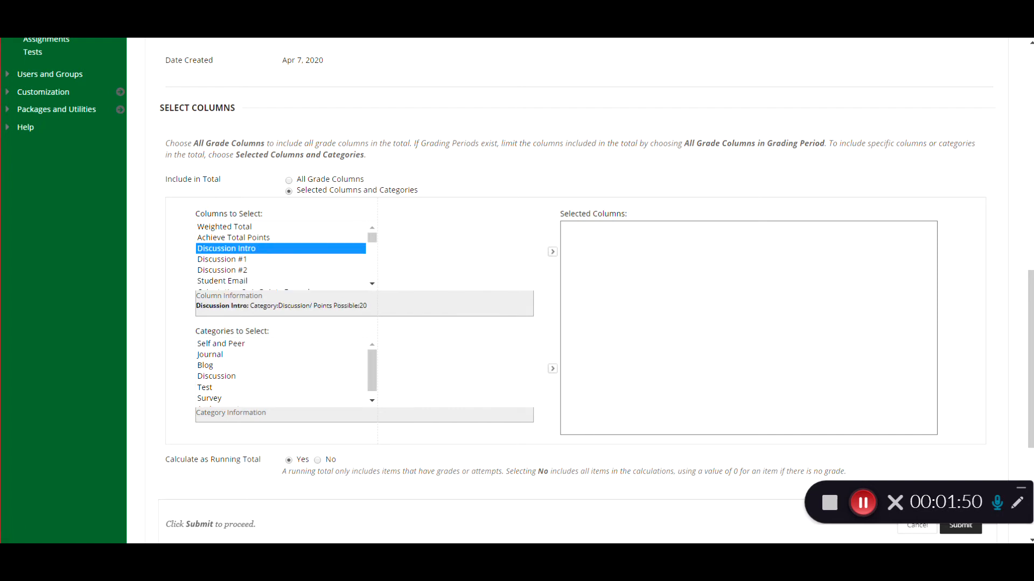
scroll(357, 273, down, 3)
click(371, 226)
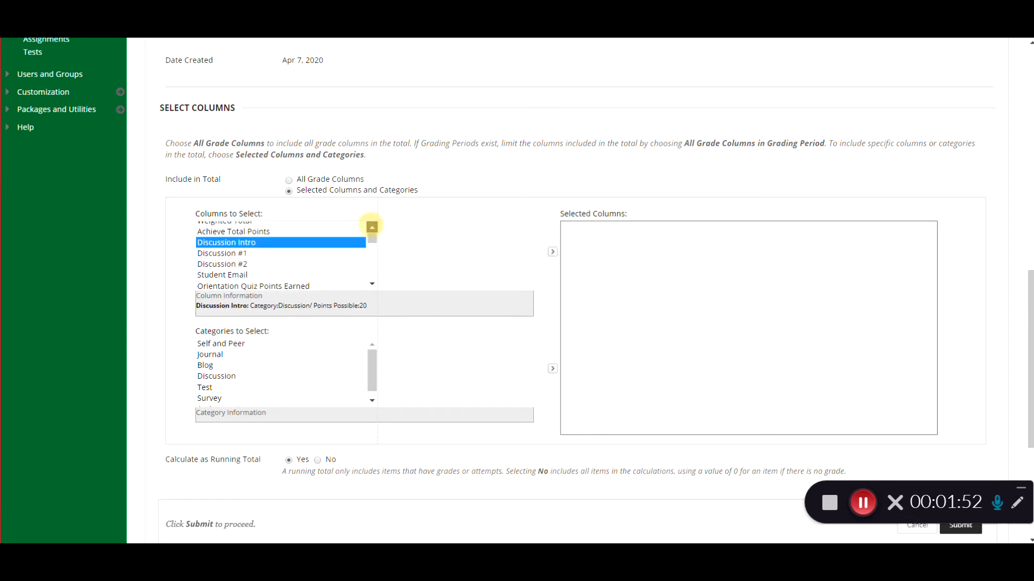
click(553, 251)
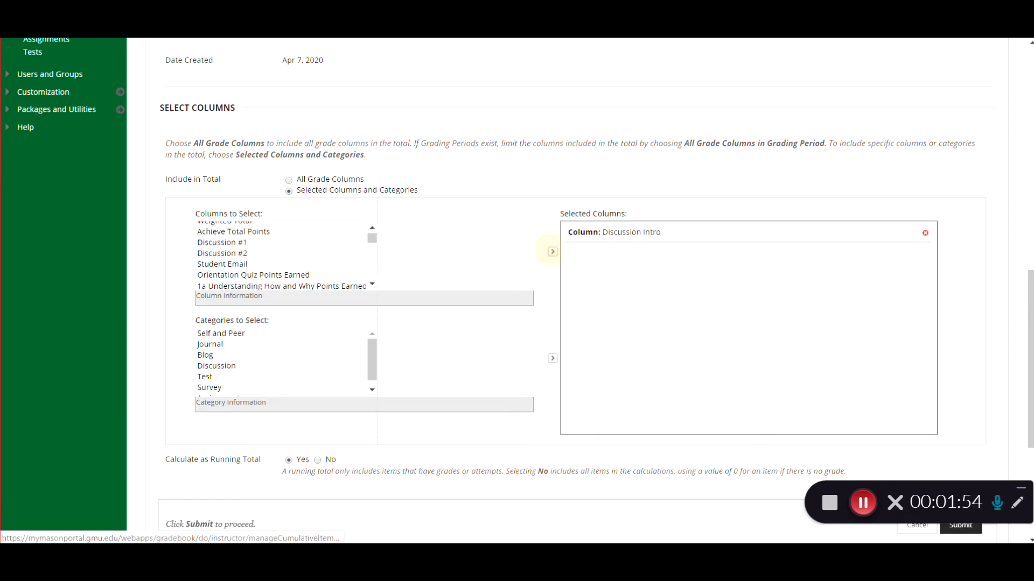
Step: Add the Invitation to the Life Span Points Earned and 1b The Life-Span Perspective; Theories of Human Development Points Earned columns
click(371, 266)
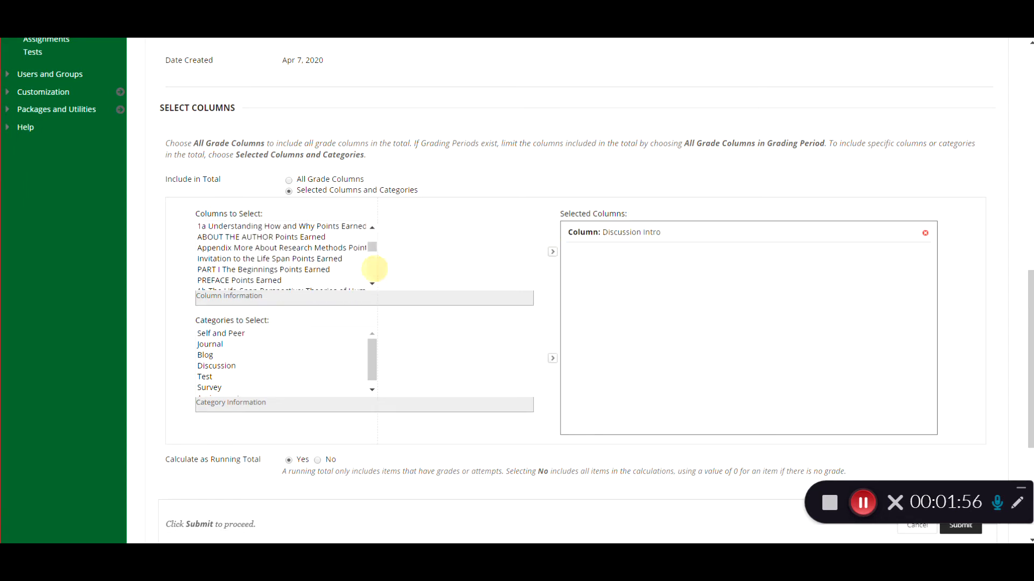
click(288, 260)
click(552, 252)
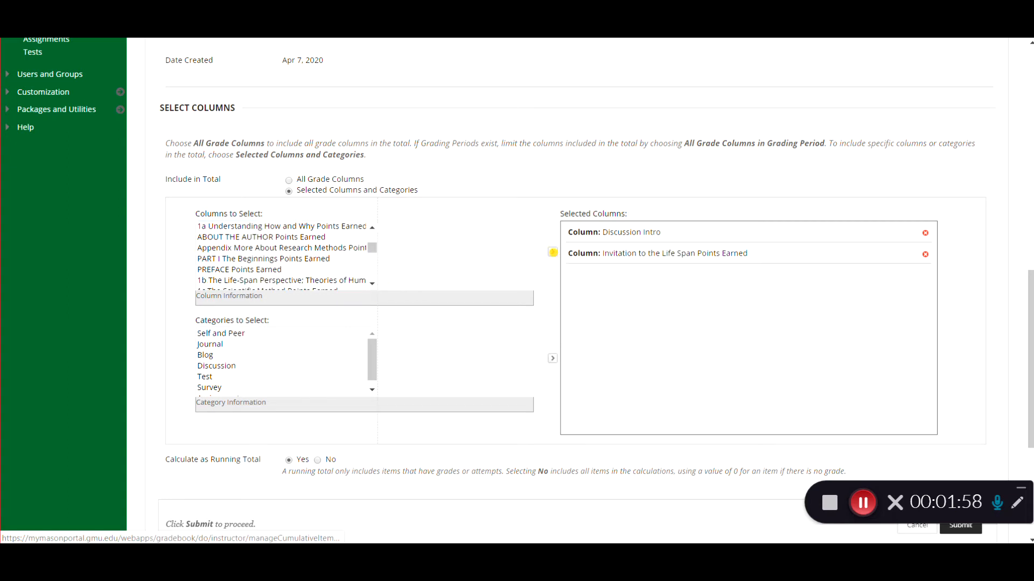
click(245, 280)
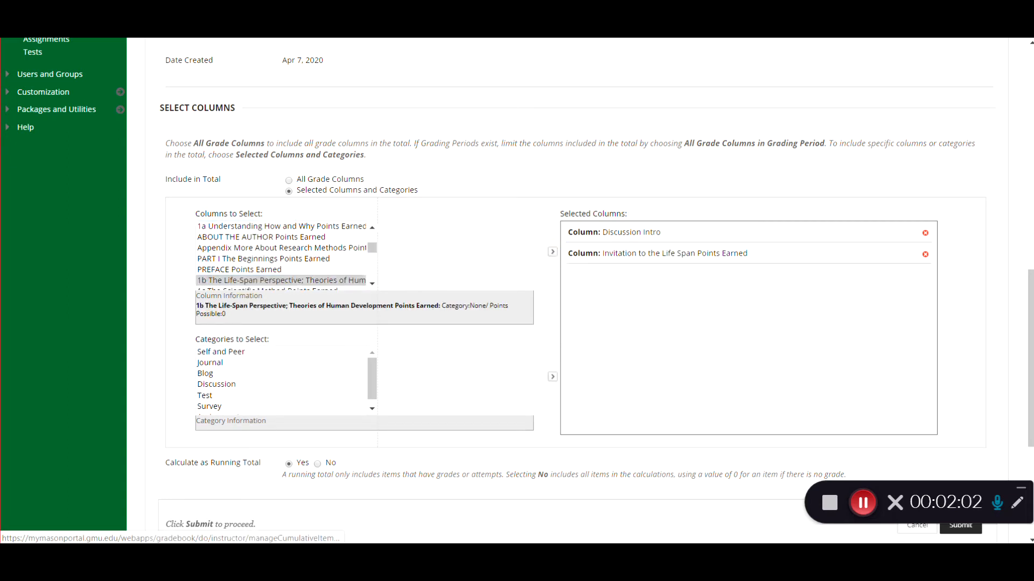
click(552, 252)
drag(373, 360, 371, 357)
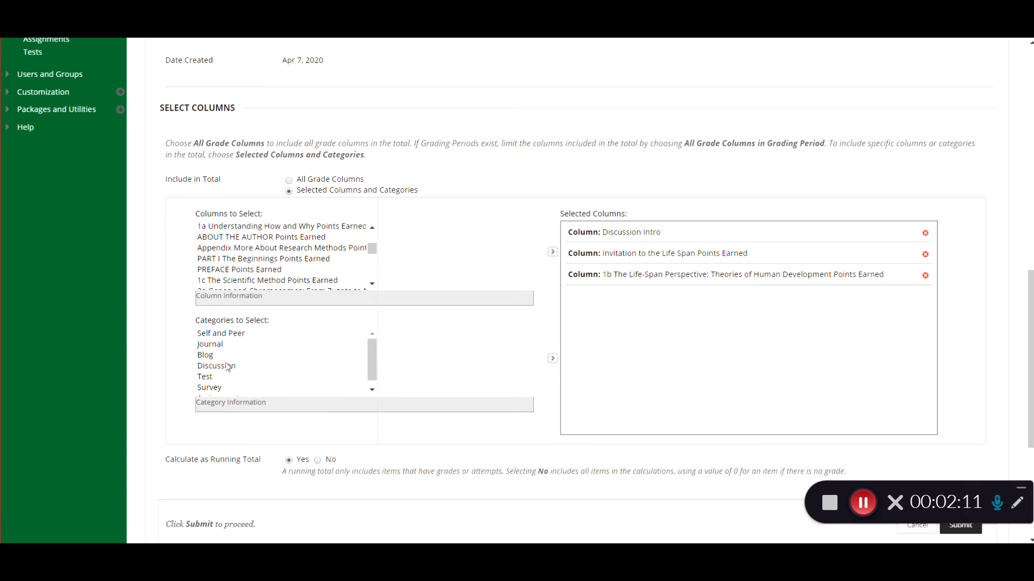
Step: Add the Discussion category to the total and set it to drop the 1 lowest grade
click(228, 367)
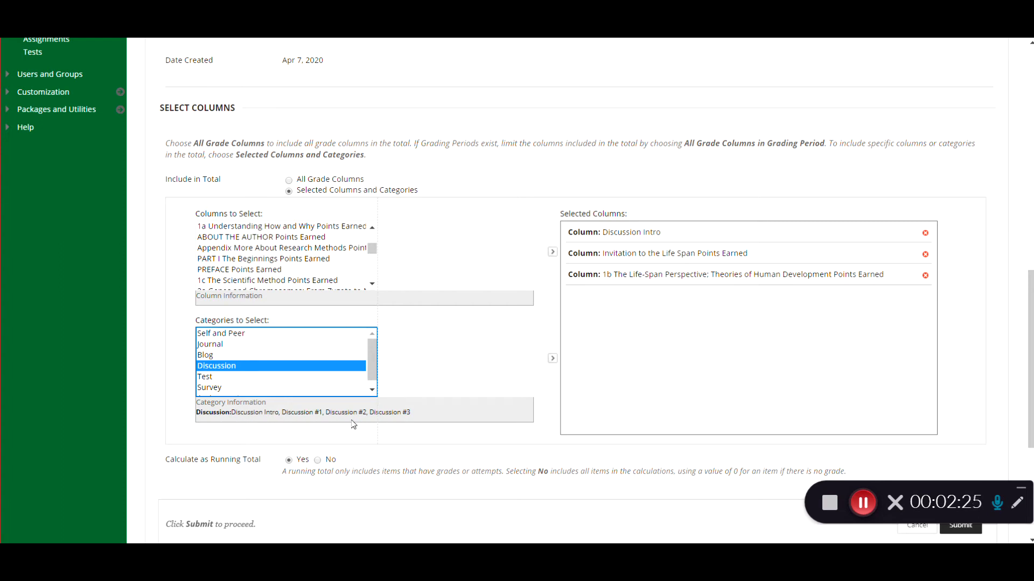
click(552, 358)
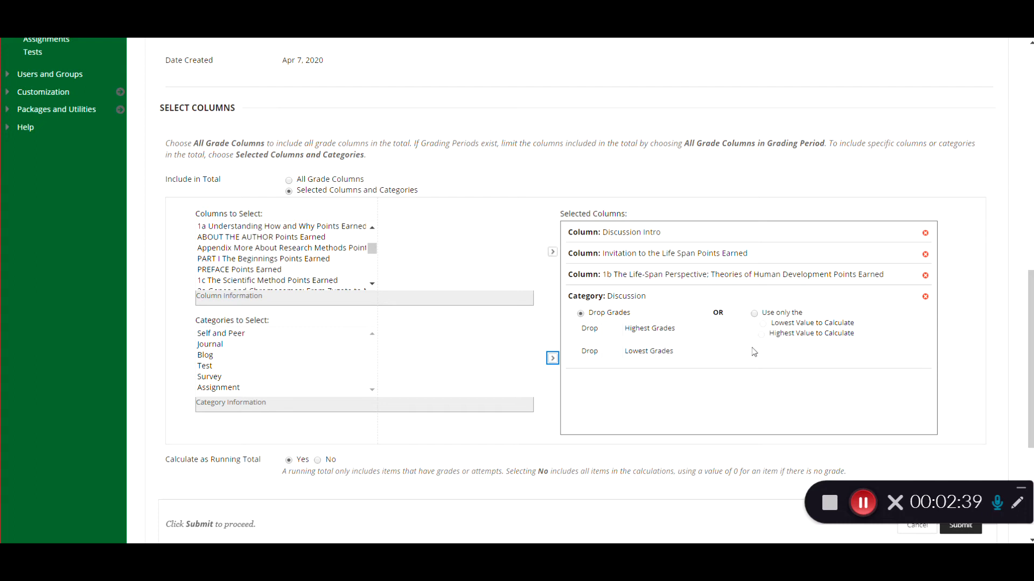
click(605, 352)
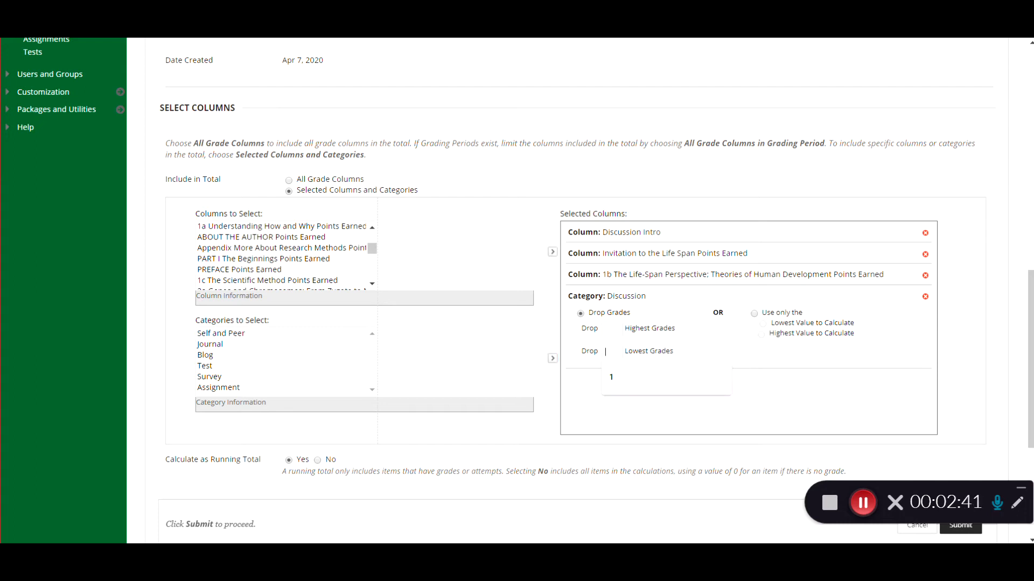
click(615, 377)
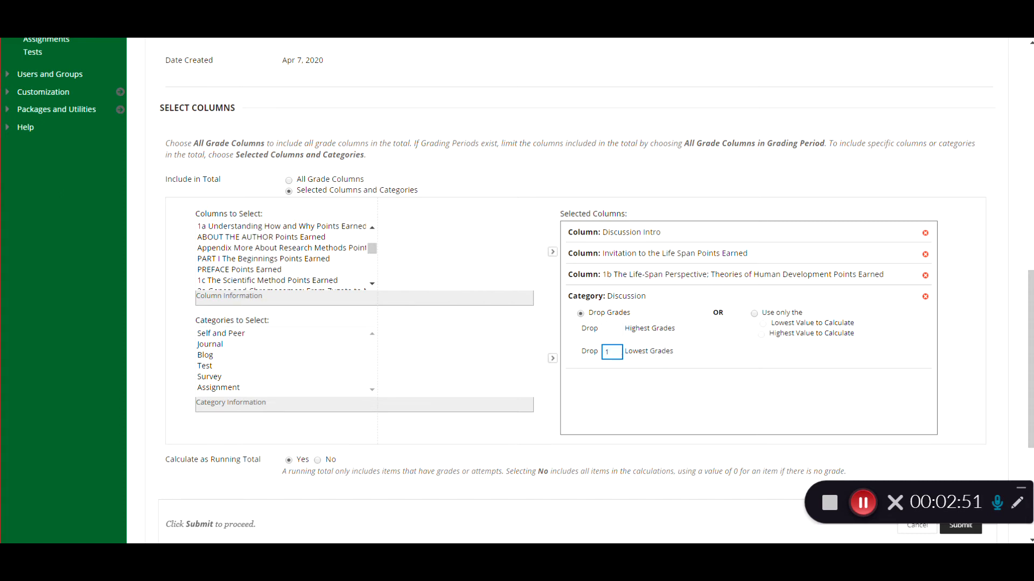
Step: Review the running total and options settings of the total column form
scroll(517, 290, down, 2)
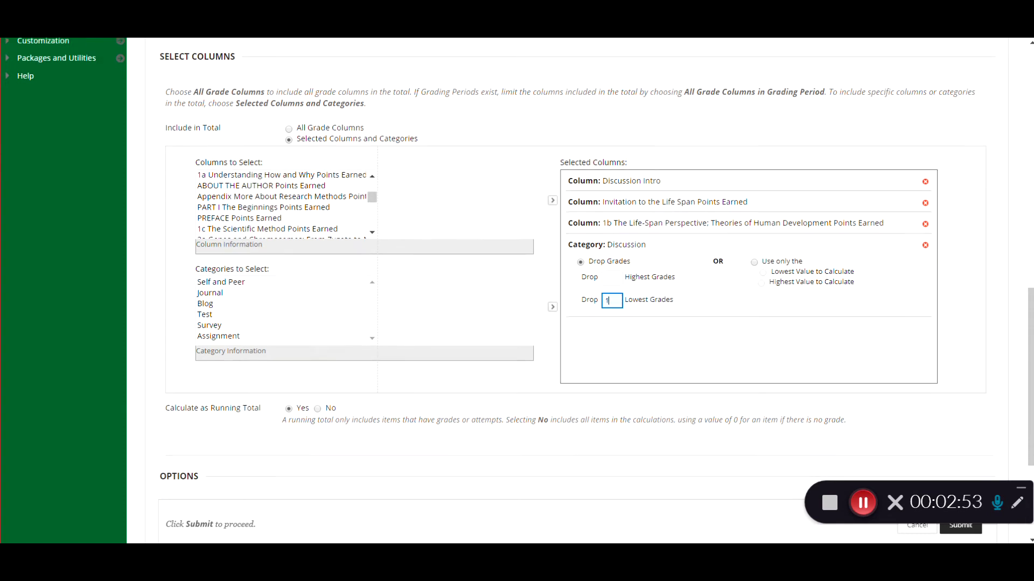
scroll(598, 374, down, 2)
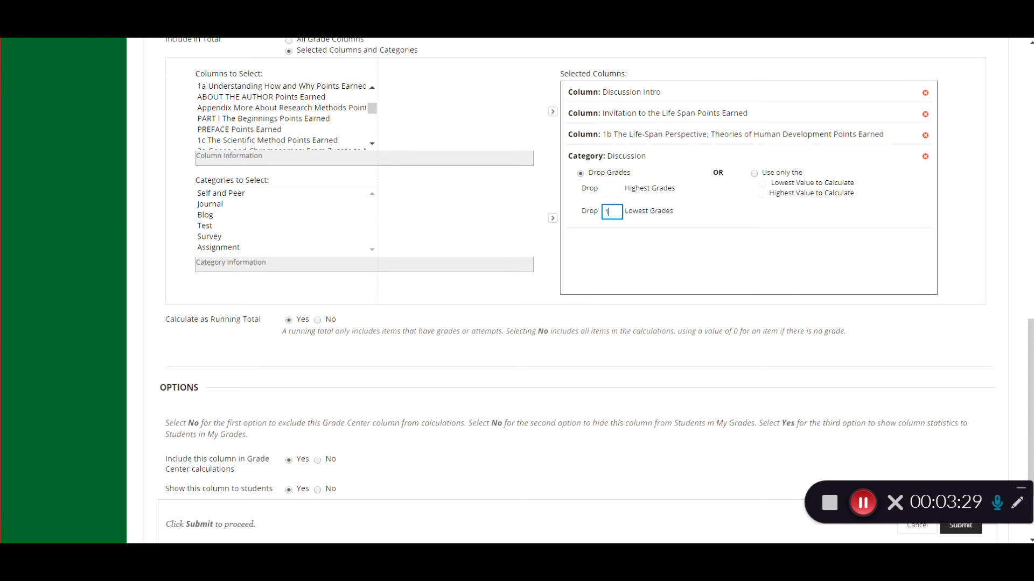
scroll(593, 270, down, 1)
scroll(205, 345, down, 1)
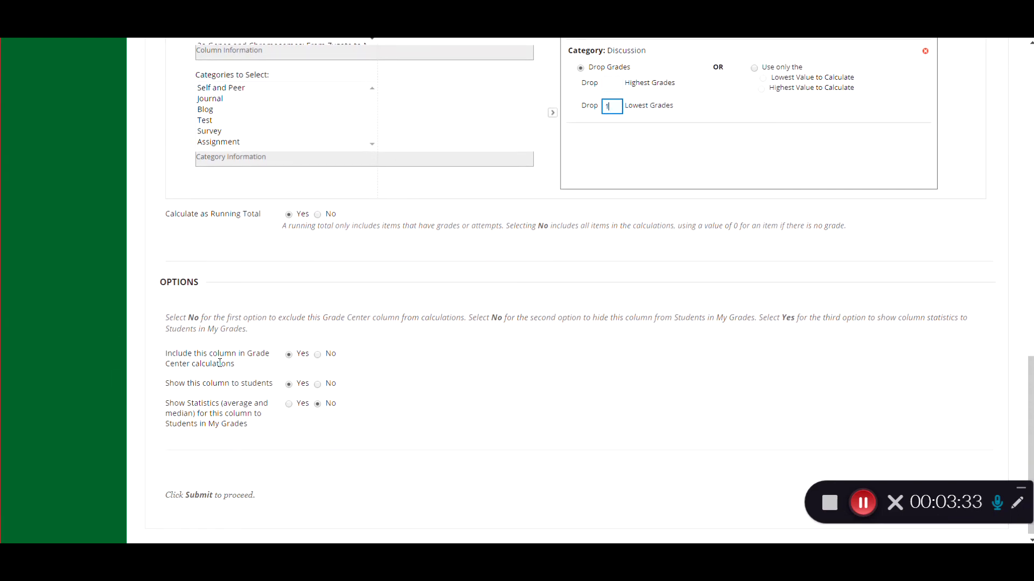
scroll(275, 370, up, 2)
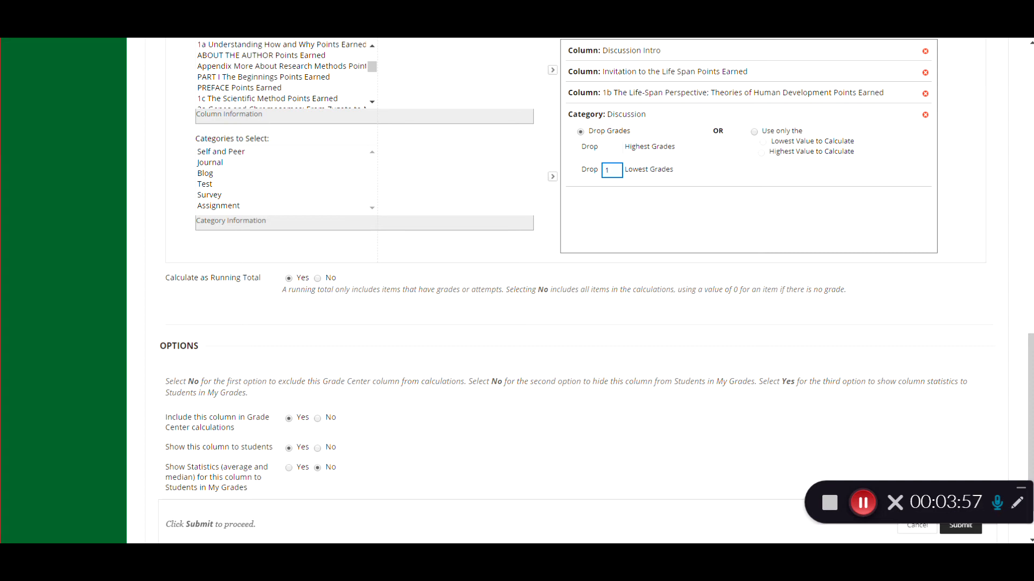
scroll(347, 455, down, 2)
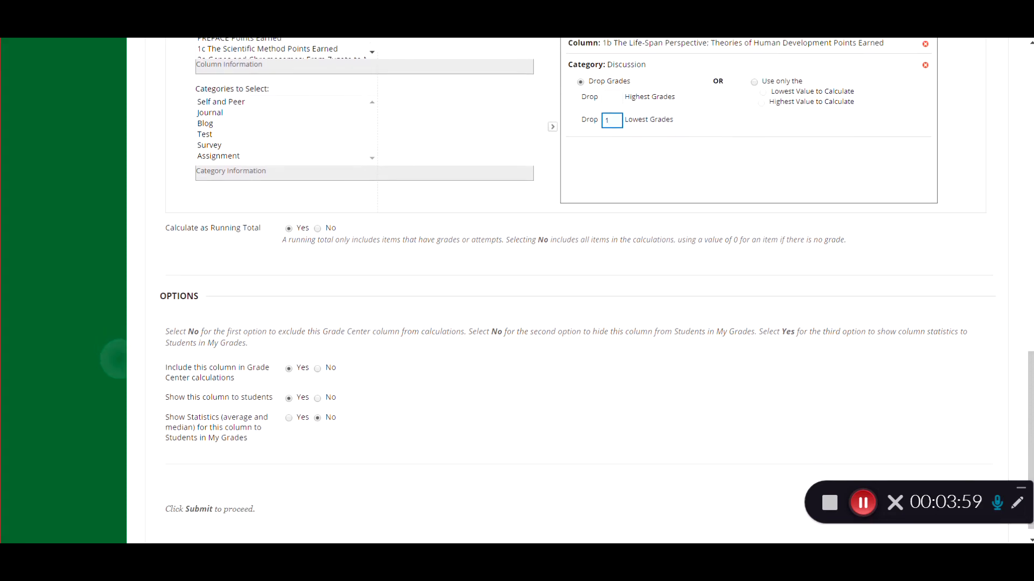
scroll(352, 442, up, 1)
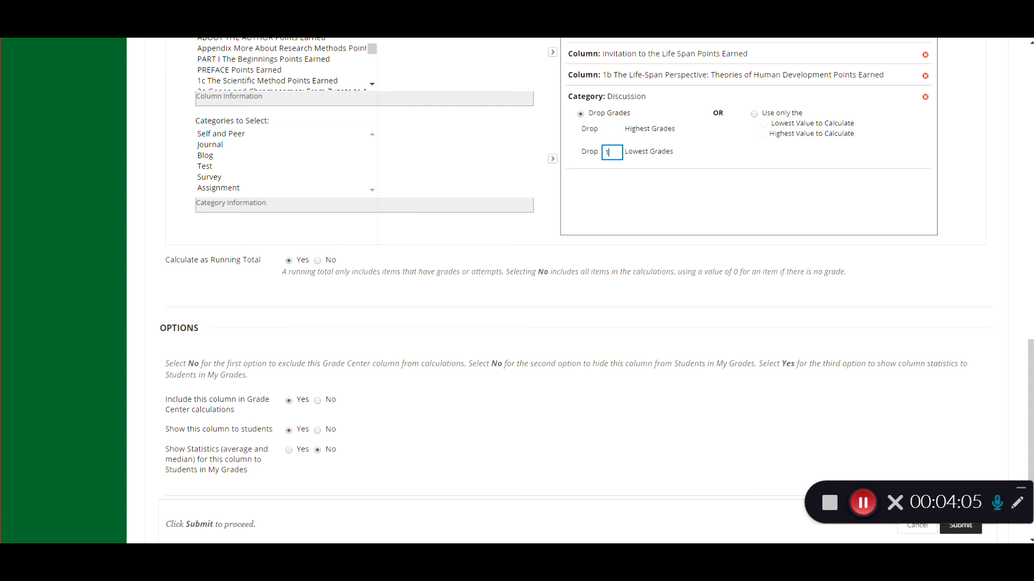
scroll(563, 291, up, 1)
scroll(564, 291, up, 4)
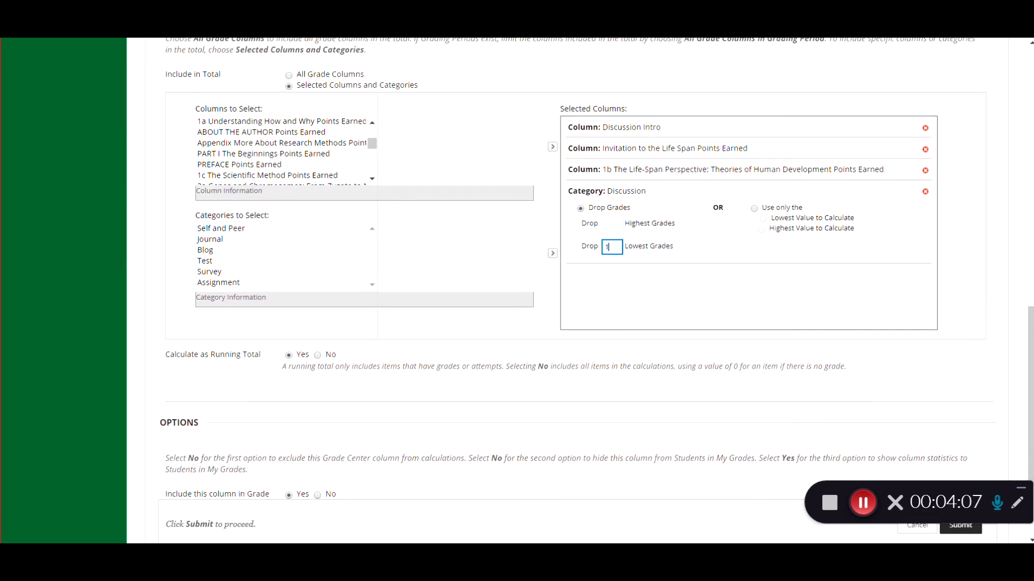
scroll(542, 338, up, 1)
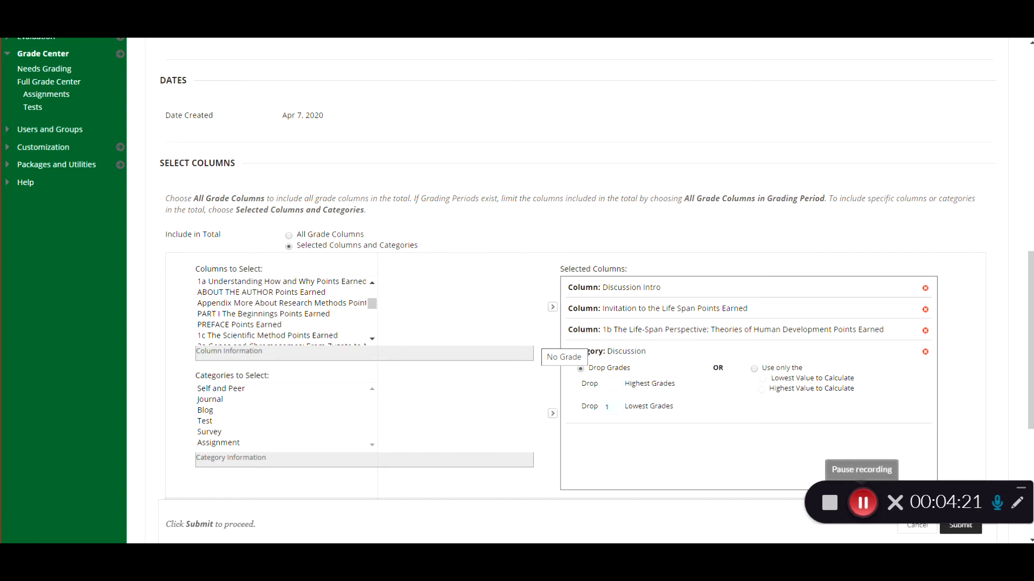
Step: Return to the Full Grade Center and start creating a new grade column
click(862, 503)
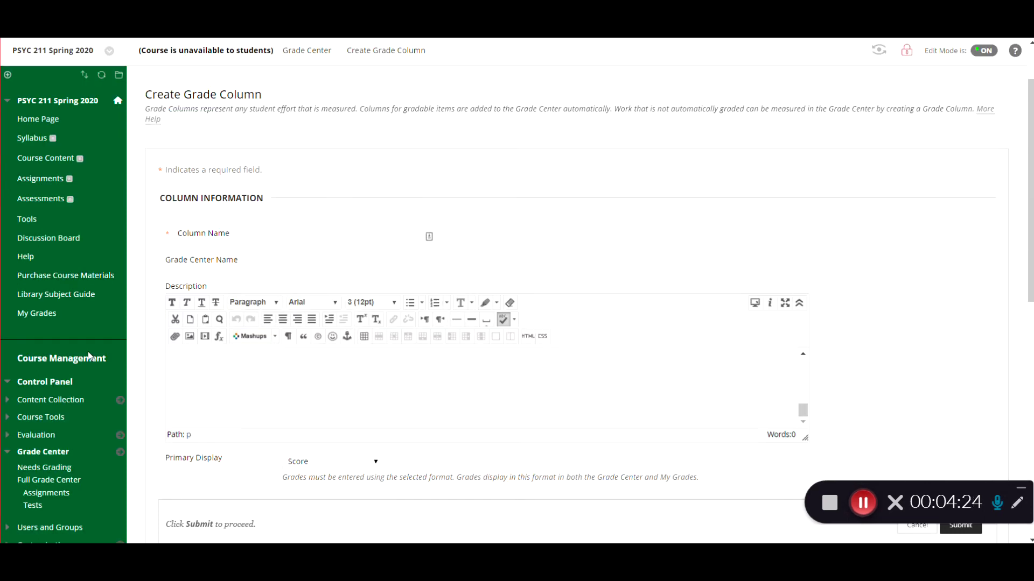
click(48, 480)
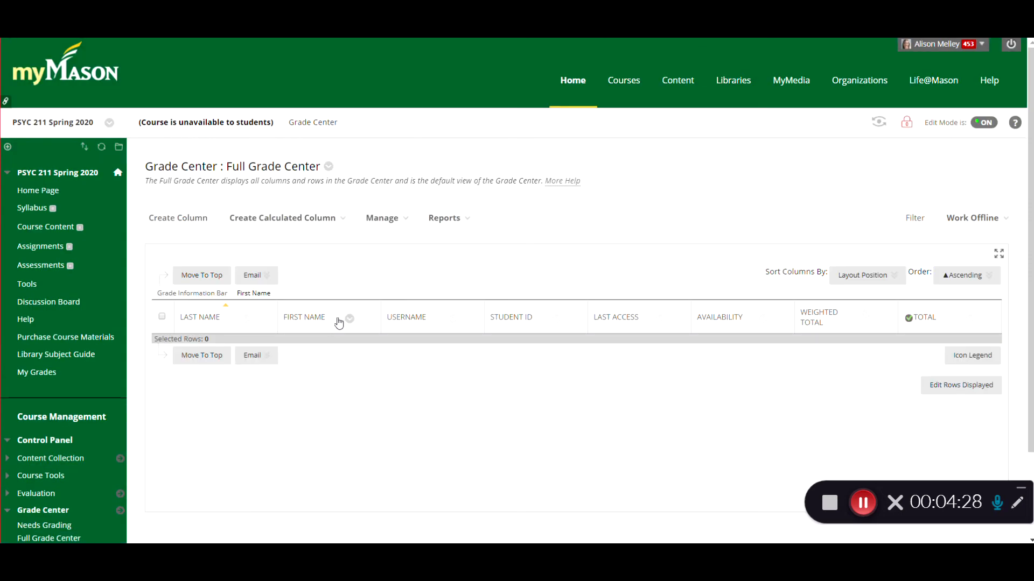
click(185, 217)
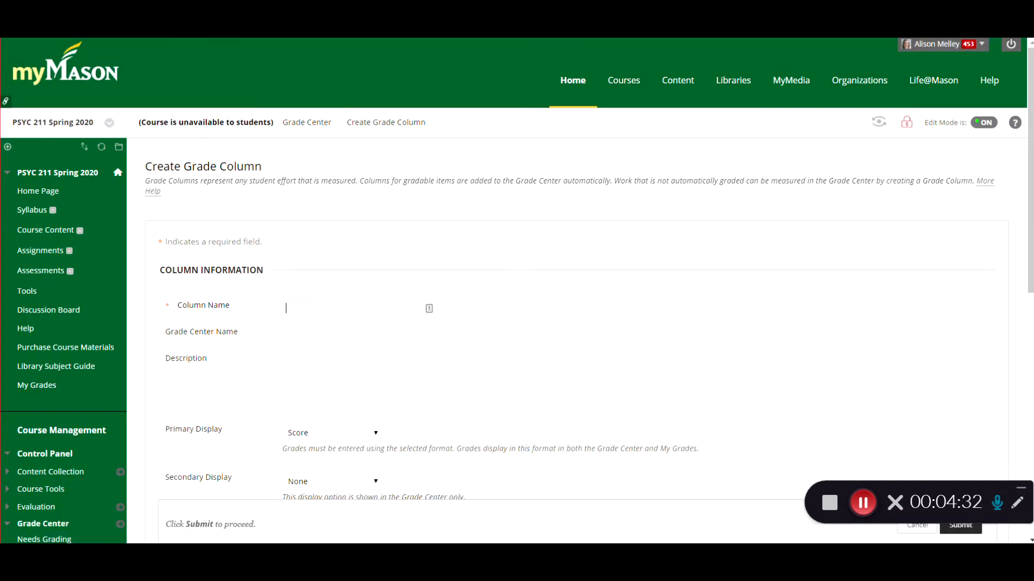
Step: Name the grade column "new column" and set its category to Assignment
text(new column)
scroll(517, 291, down, 5)
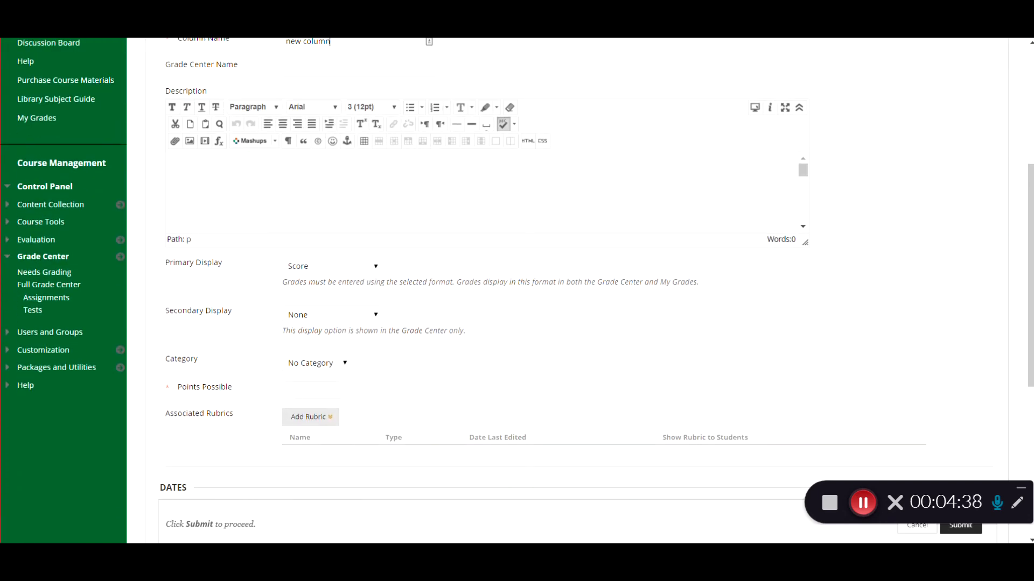
click(317, 363)
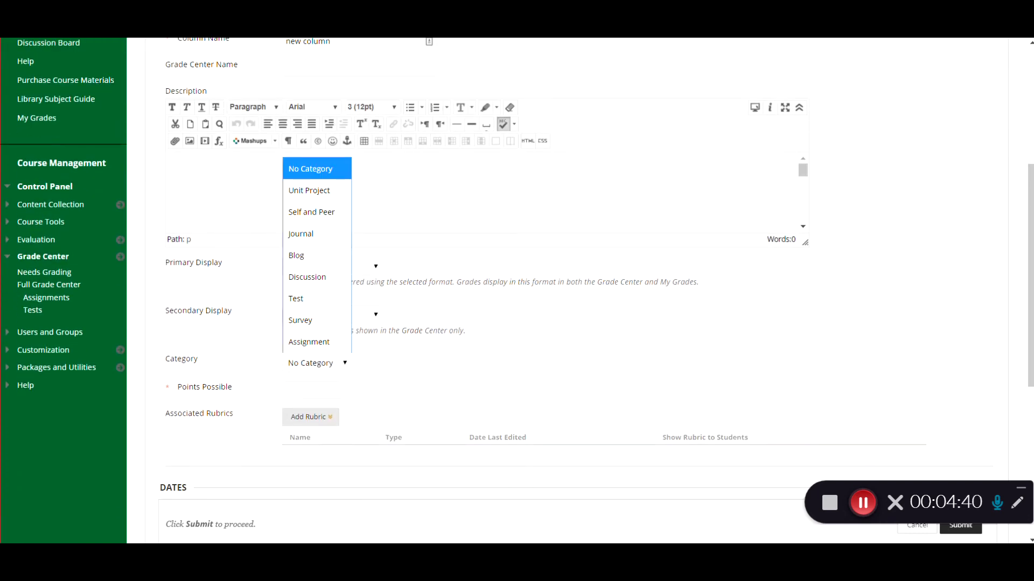
click(309, 342)
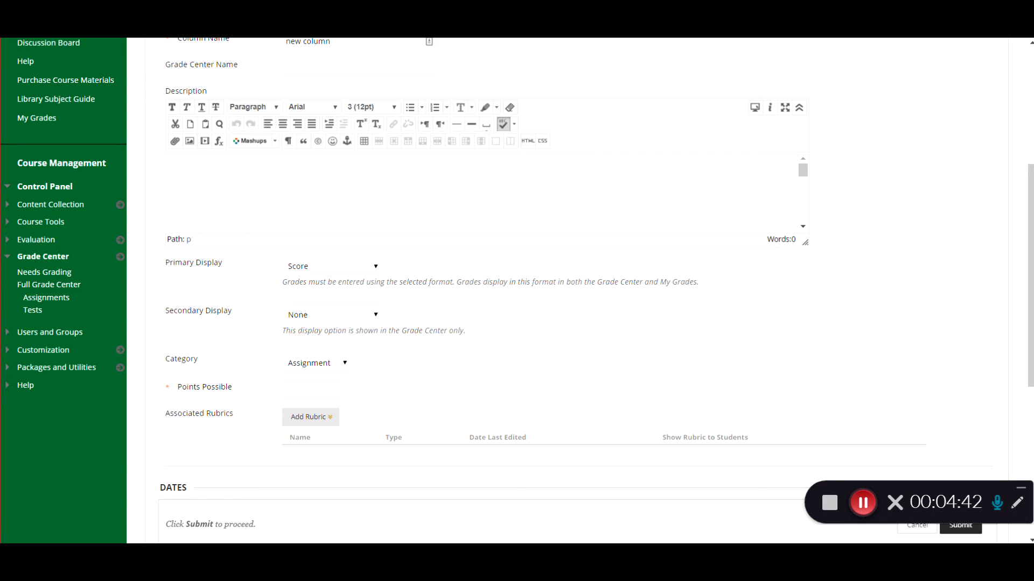
Step: Set the column's points possible to 200 and submit the new column
scroll(517, 269, down, 6)
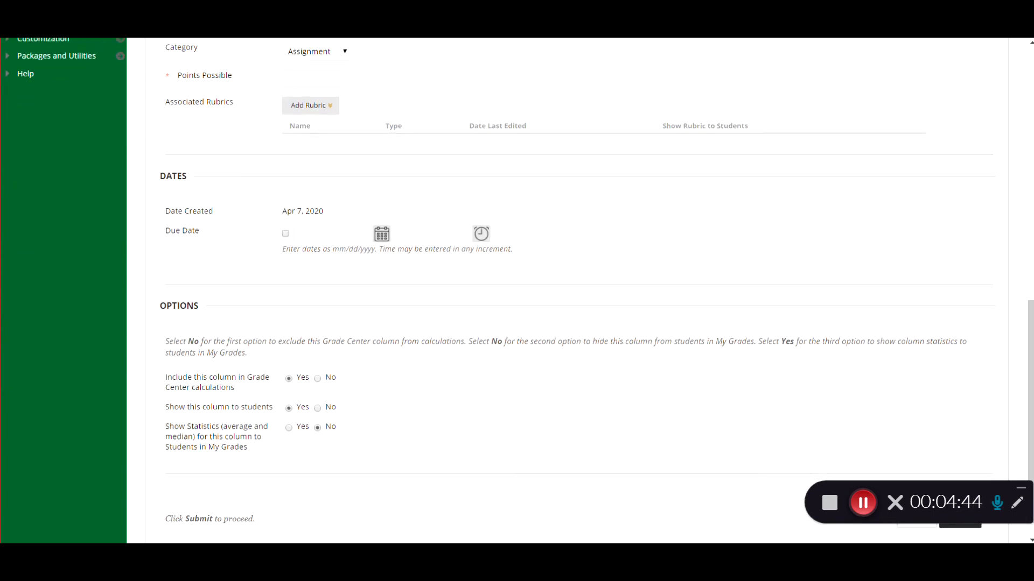
text(2)
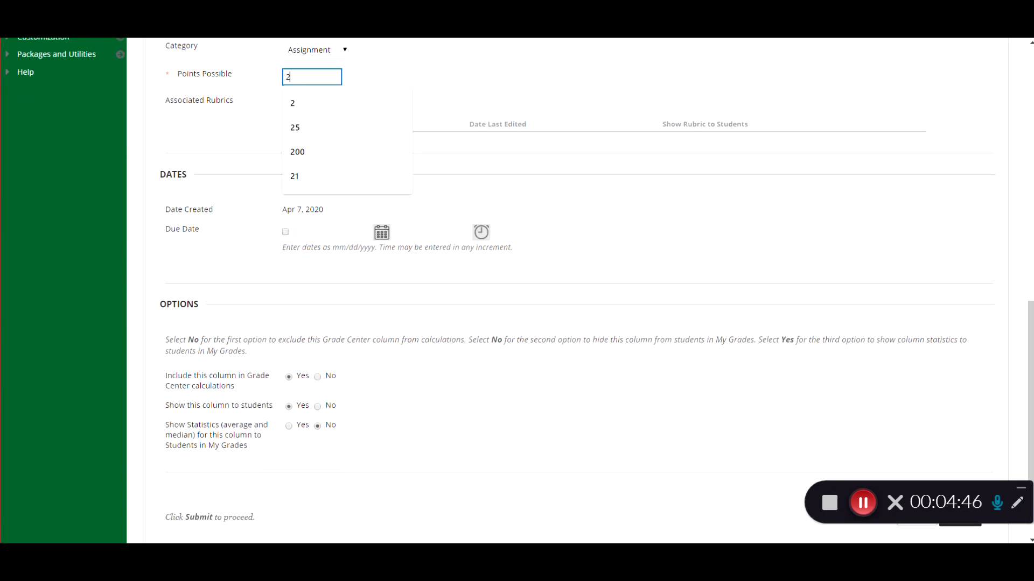
key(Down)
key(Down)
key(Down)
key(Return)
scroll(517, 286, down, 1)
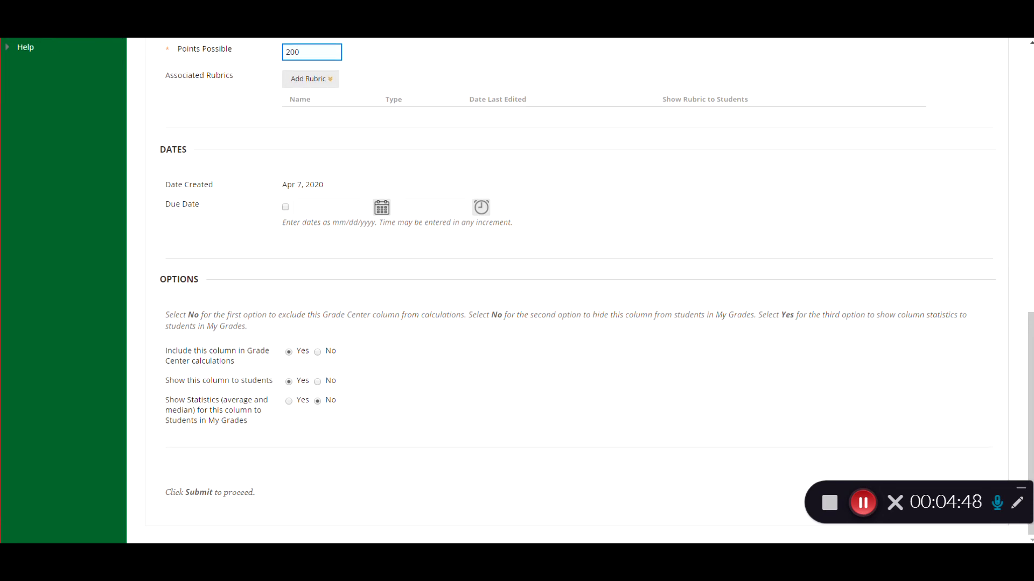
scroll(517, 291, up, 2)
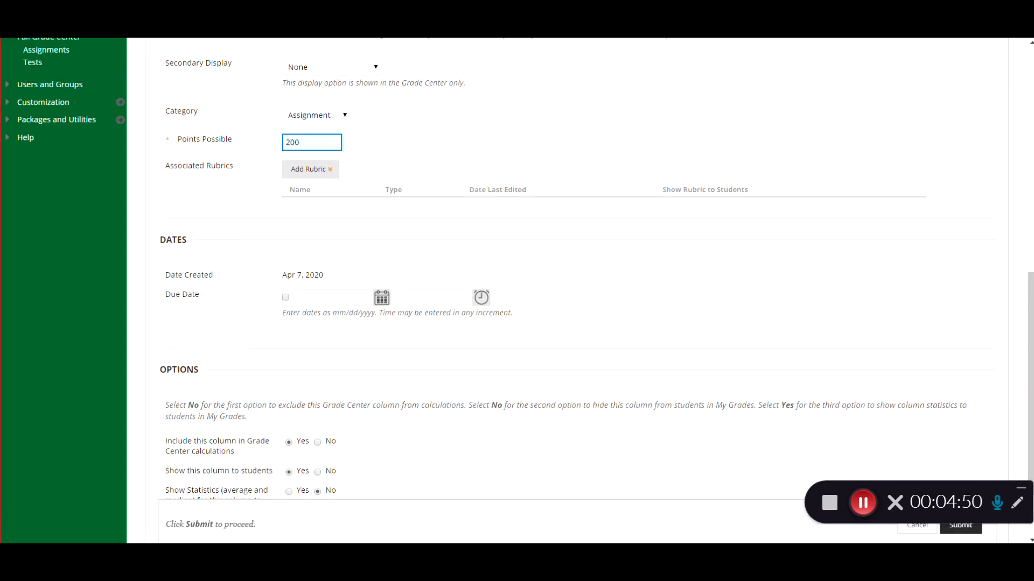
click(960, 526)
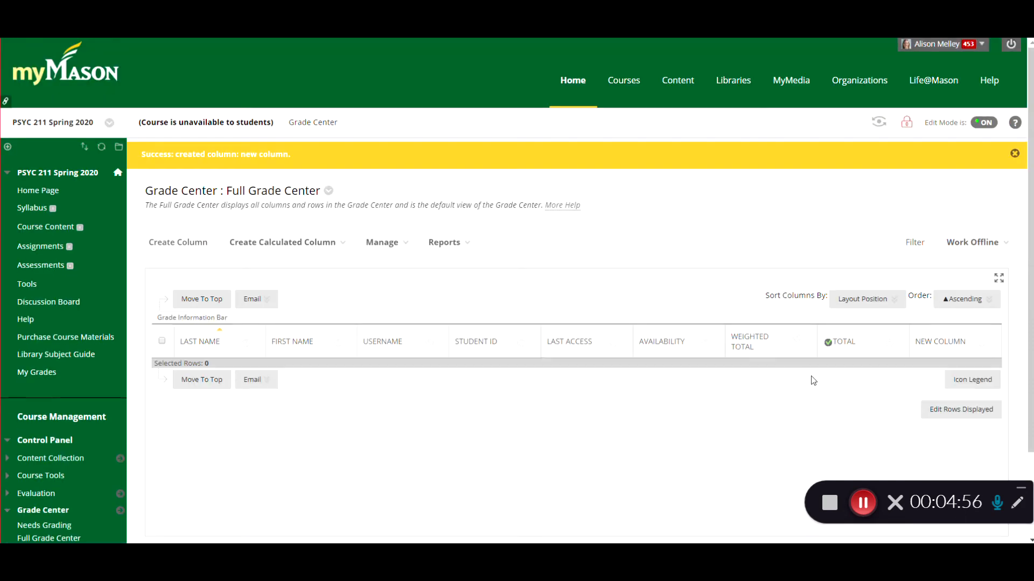
Step: View the quick column information for the new column in the Full Grade Center
scroll(977, 501, down, 1)
click(977, 277)
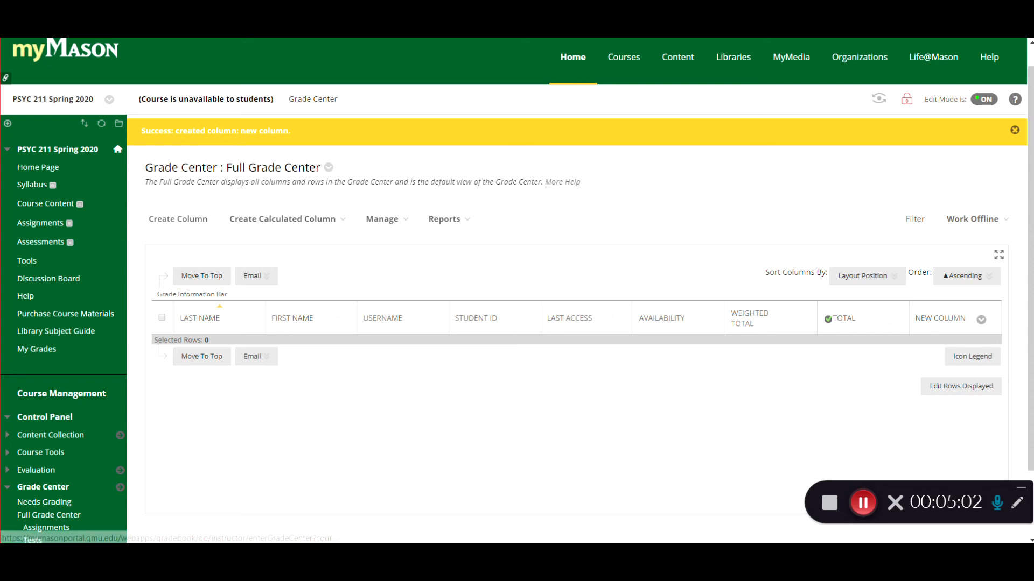
click(981, 320)
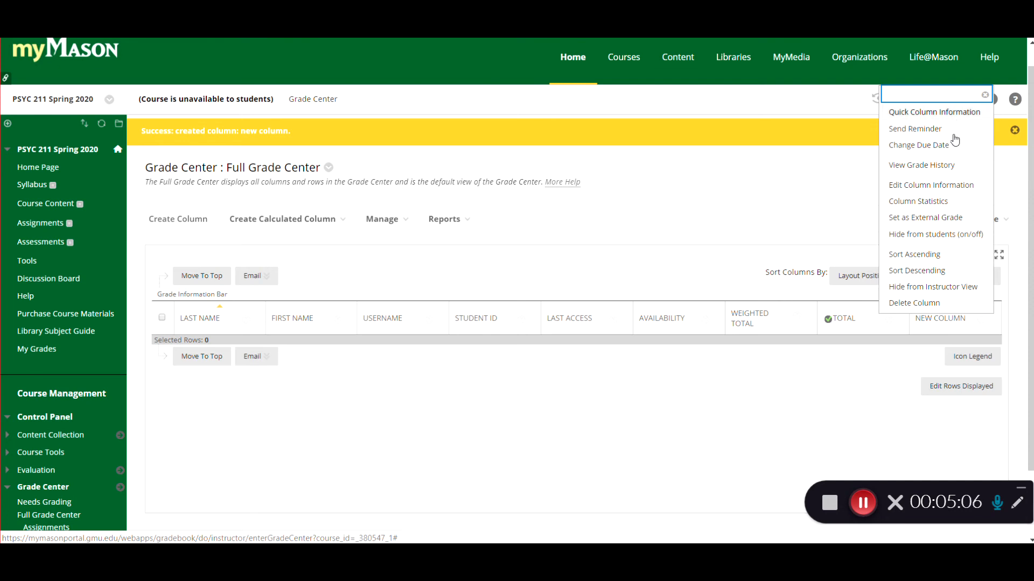
click(934, 112)
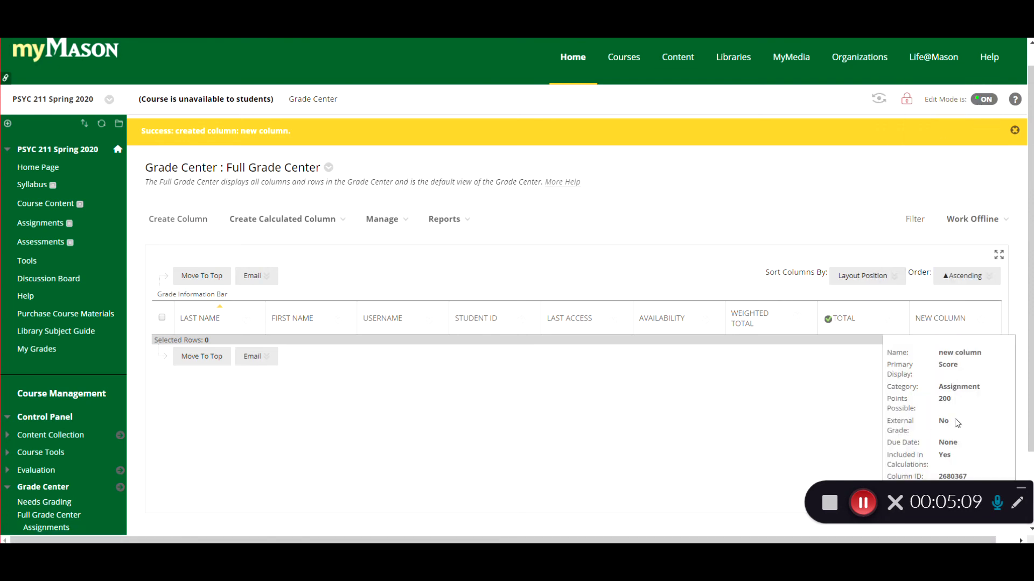
Step: Edit the new column's information to change its category to Test and submit
click(981, 319)
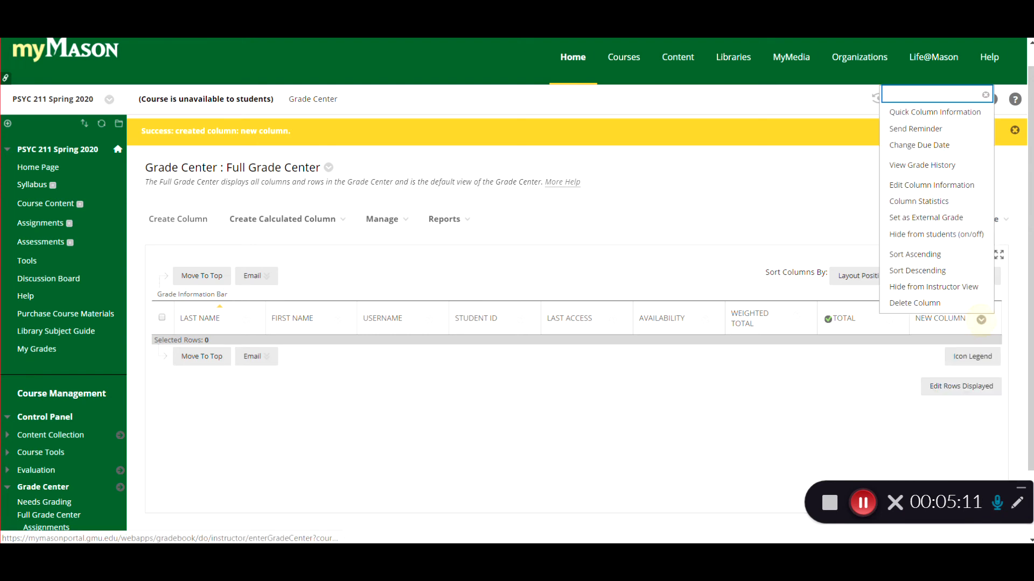
click(931, 186)
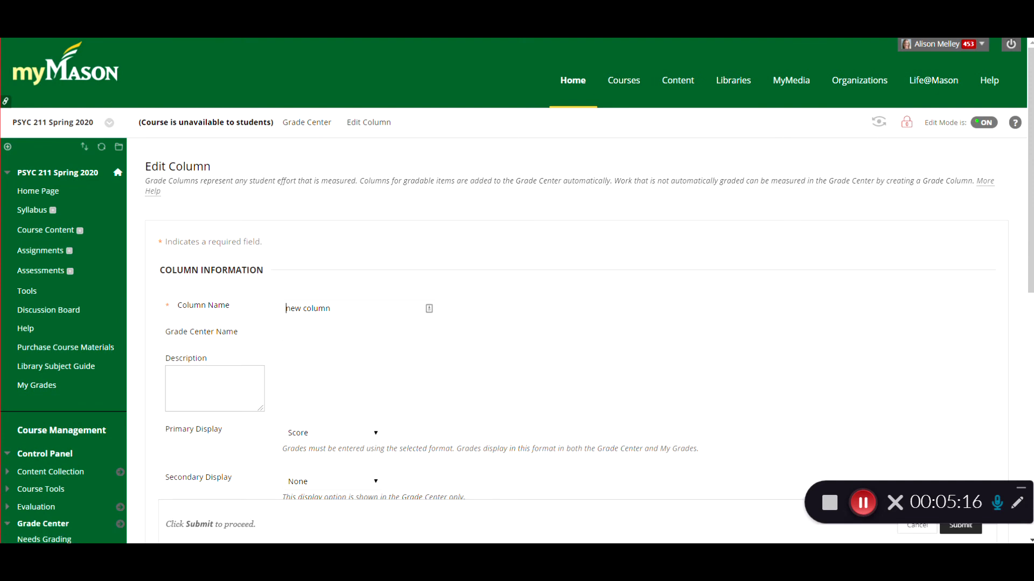
scroll(576, 290, down, 4)
scroll(357, 357, down, 2)
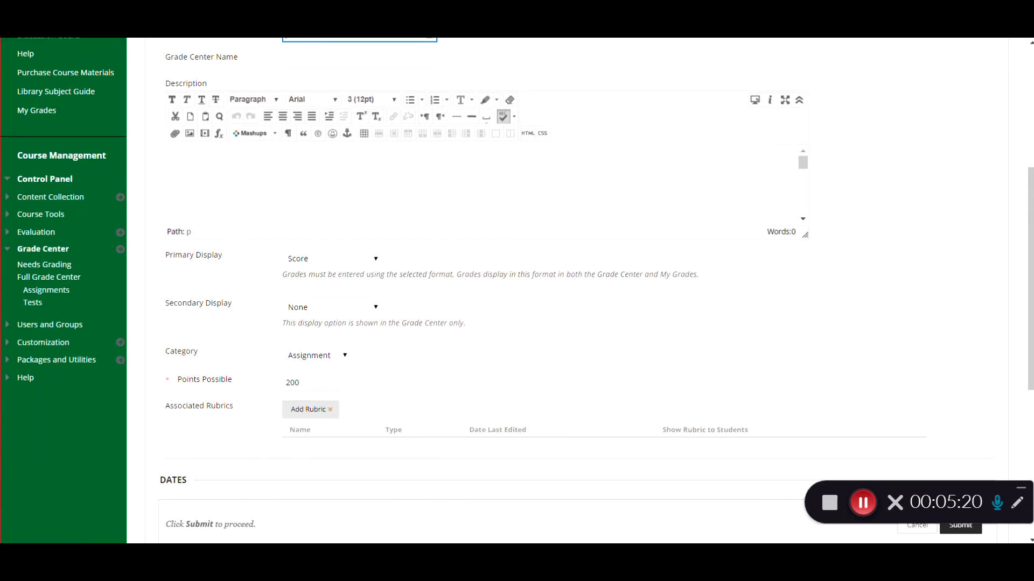
click(341, 354)
click(334, 290)
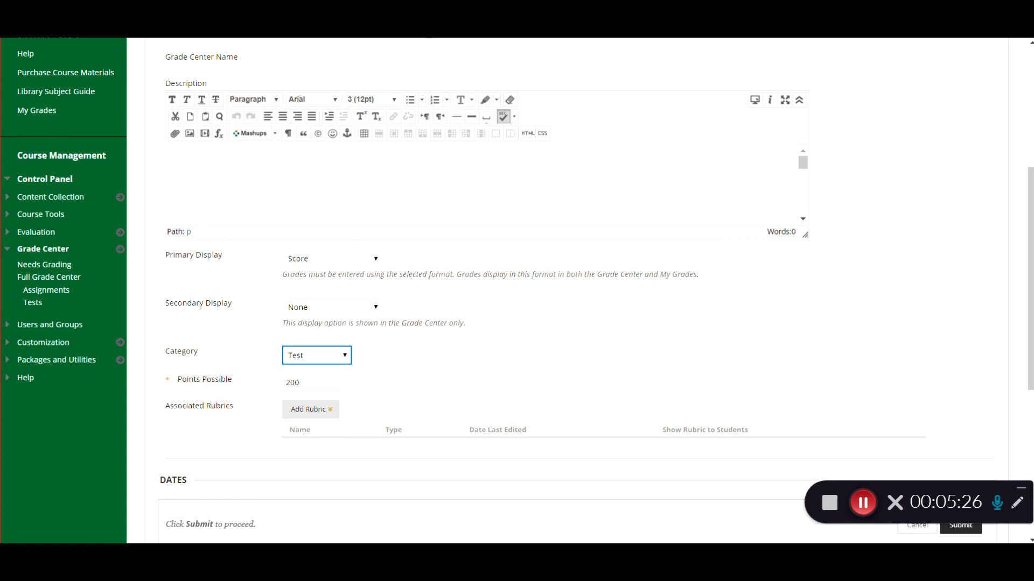
click(961, 525)
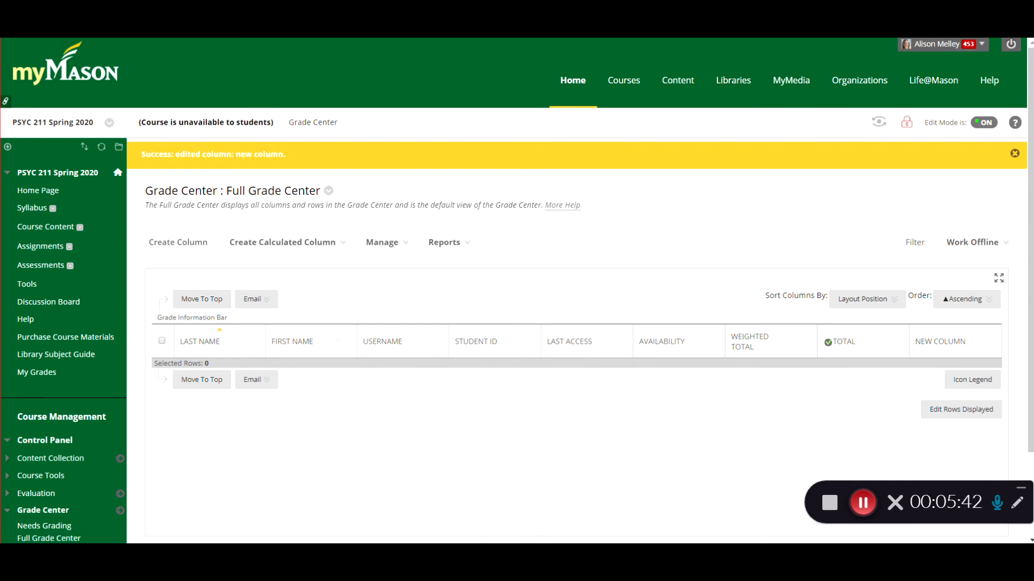
Step: Try to change the new column's category to Assignment through Column Organization
click(967, 299)
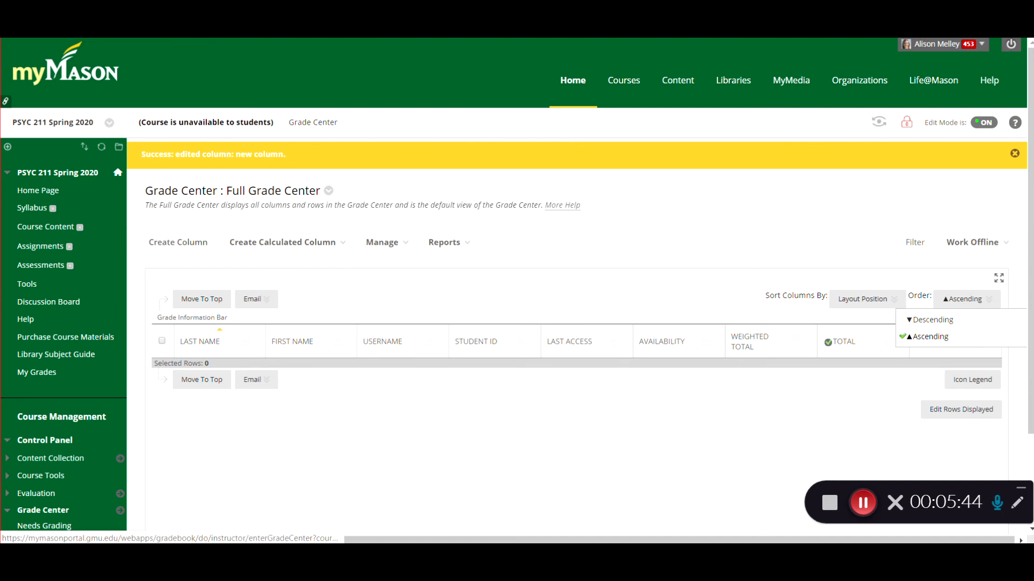
click(381, 242)
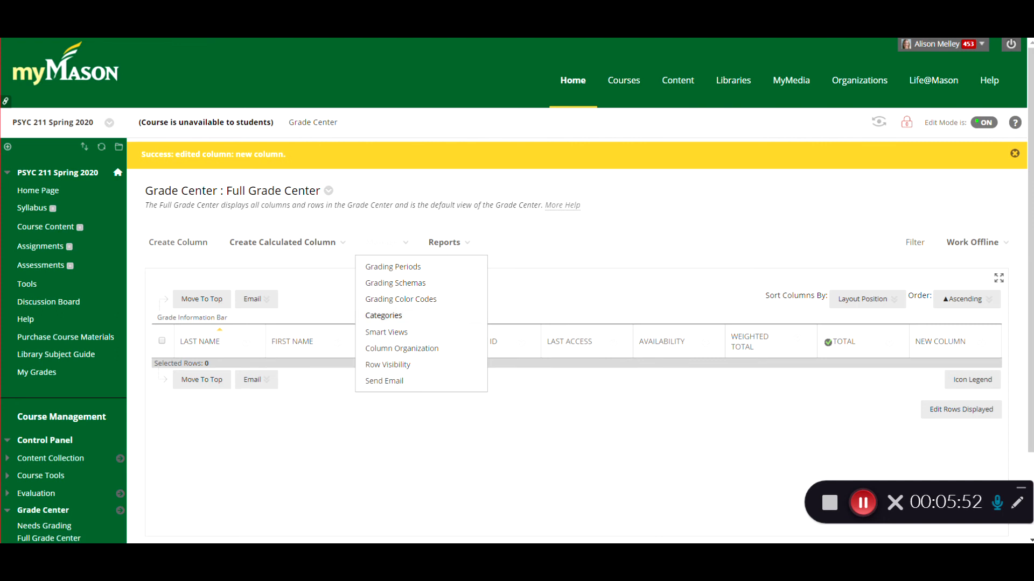
click(392, 348)
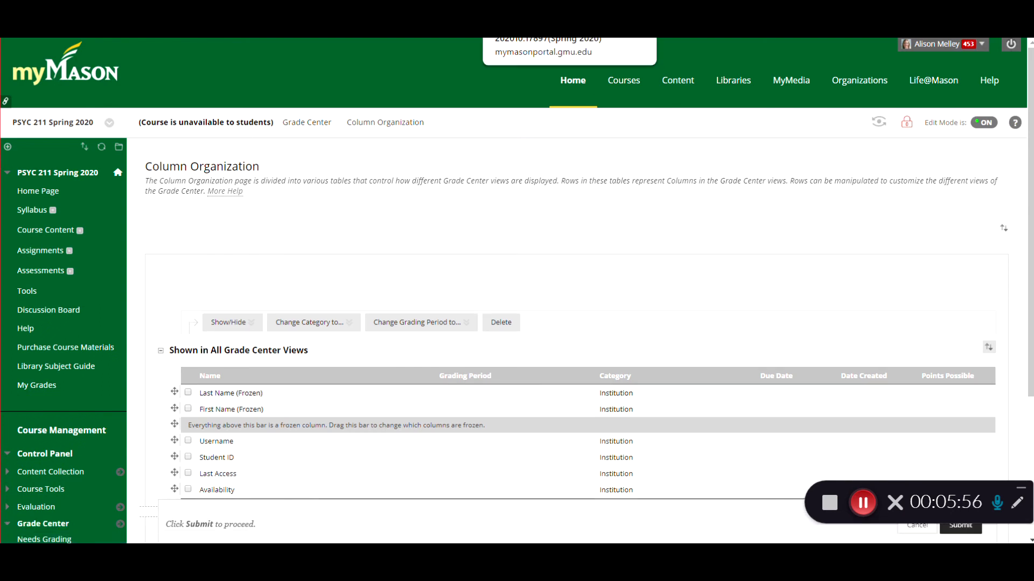
scroll(580, 290, down, 3)
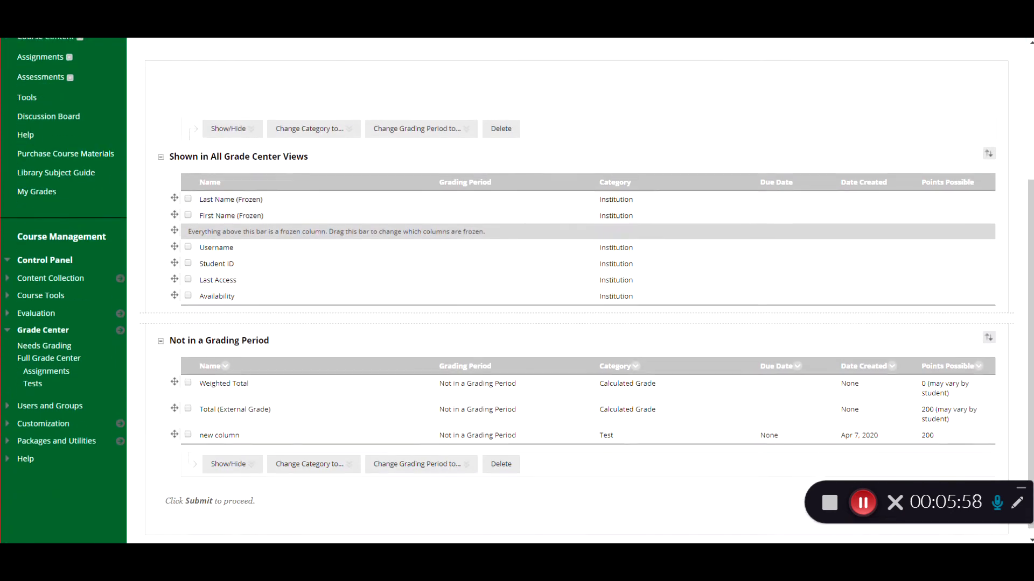
scroll(579, 291, up, 1)
scroll(580, 291, down, 1)
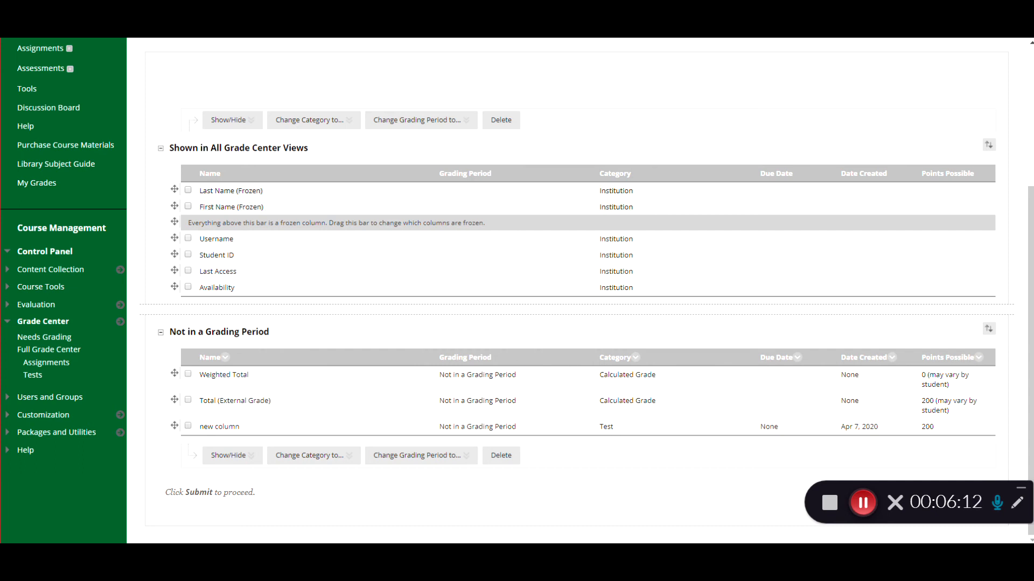
click(188, 426)
click(342, 456)
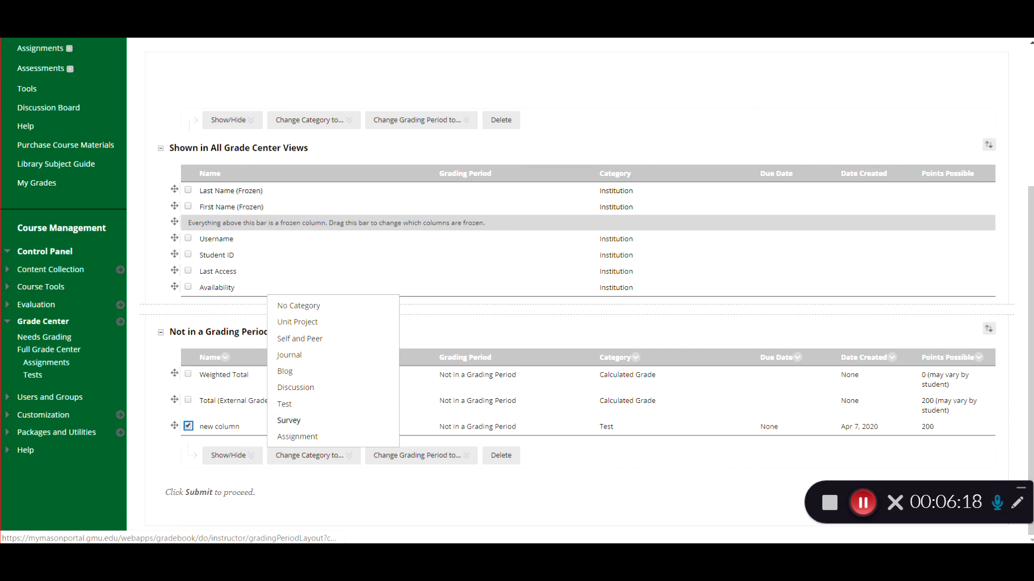
click(298, 437)
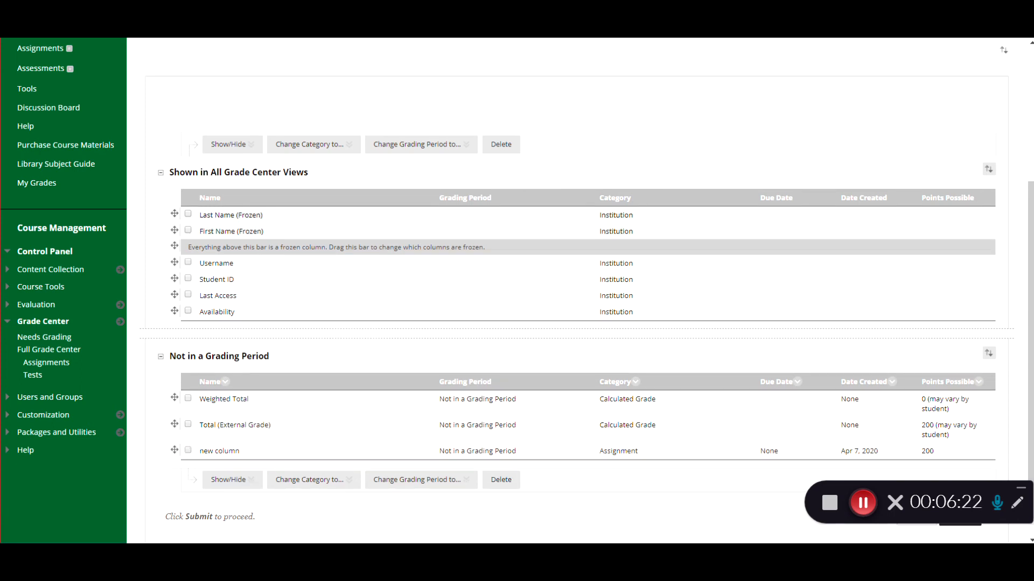
Step: In the other course's Column Organization, set PART II, 5a, 5b, PART III and 6a Points Earned columns to Assignment, and move Orientation Quiz up one row
click(518, 21)
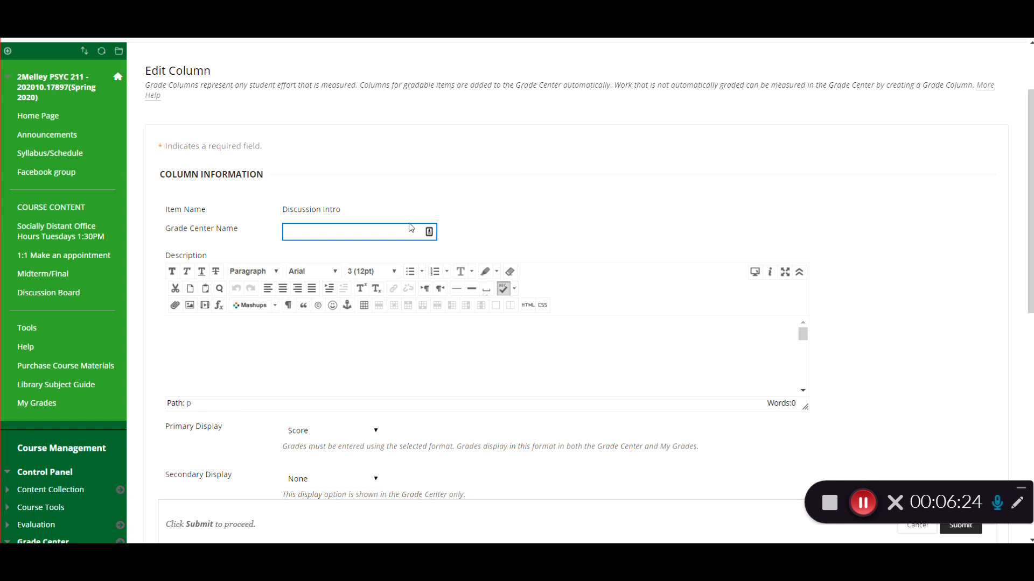
scroll(516, 291, down, 4)
scroll(517, 290, down, 4)
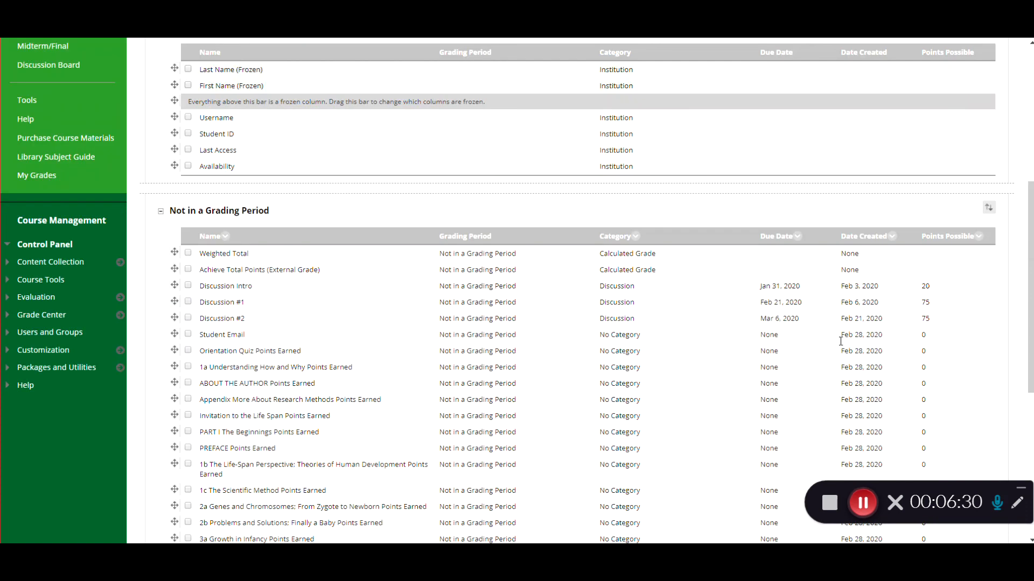
scroll(517, 290, down, 4)
scroll(517, 291, down, 3)
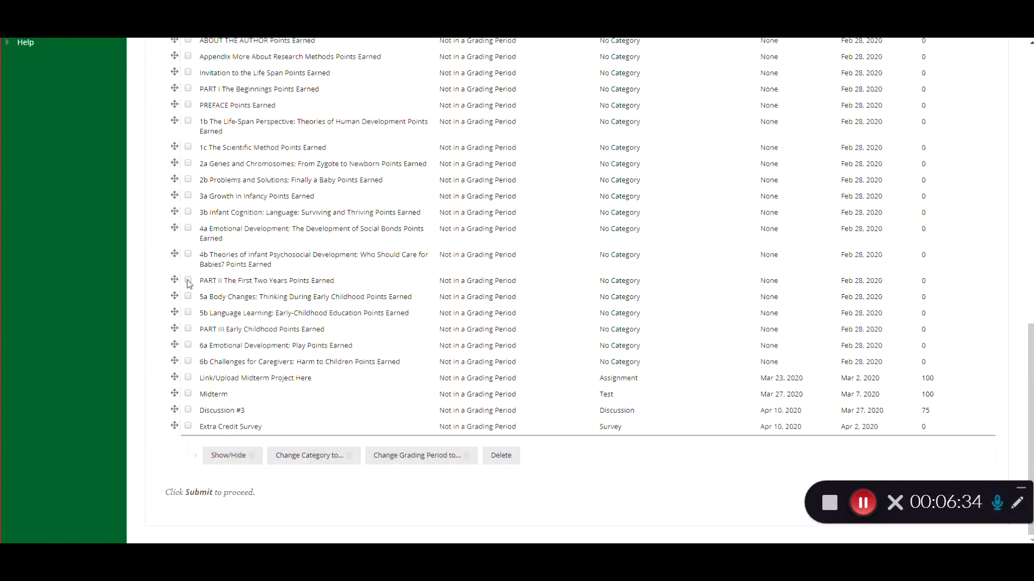
click(188, 296)
click(188, 313)
click(188, 329)
click(188, 344)
click(310, 456)
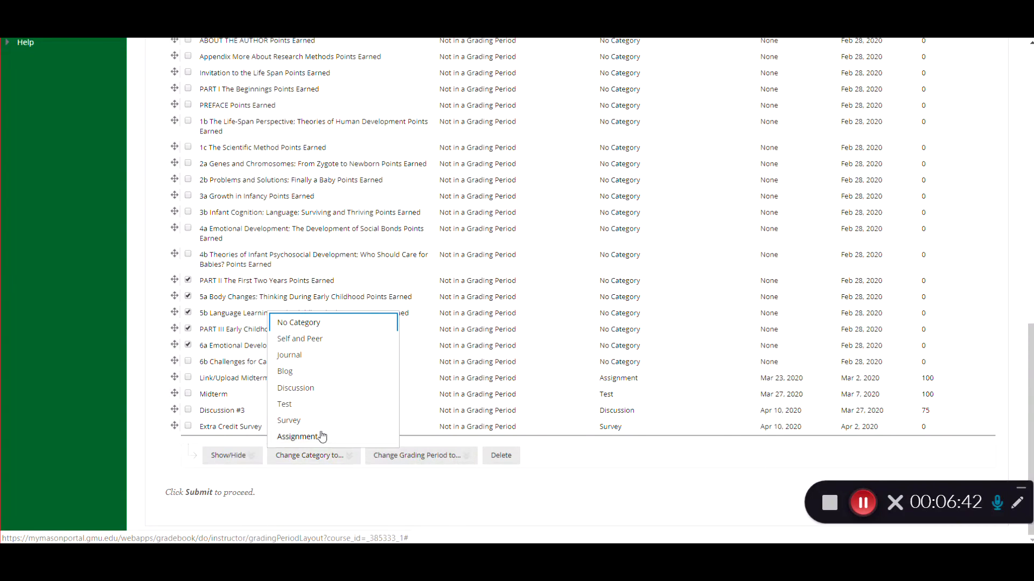
click(298, 437)
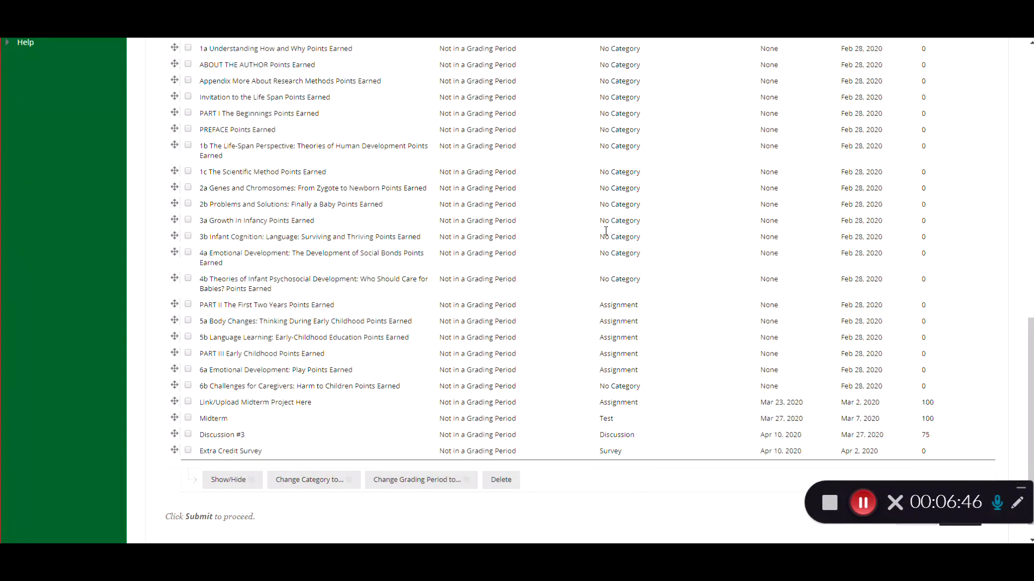
scroll(517, 291, up, 5)
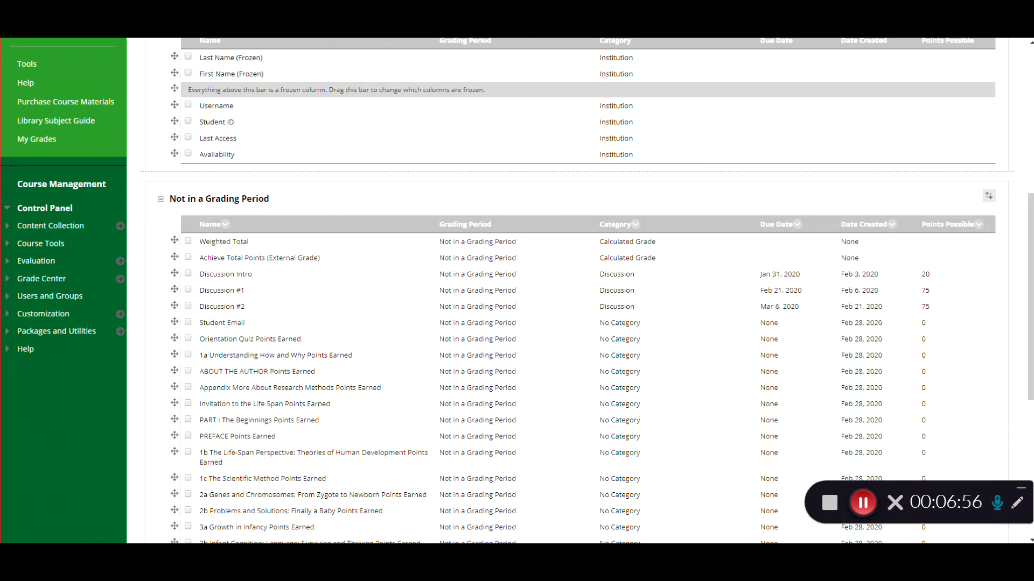
mouse_move(174, 338)
mouse_down()
mouse_move(179, 315)
mouse_move(175, 404)
mouse_move(181, 327)
mouse_up()
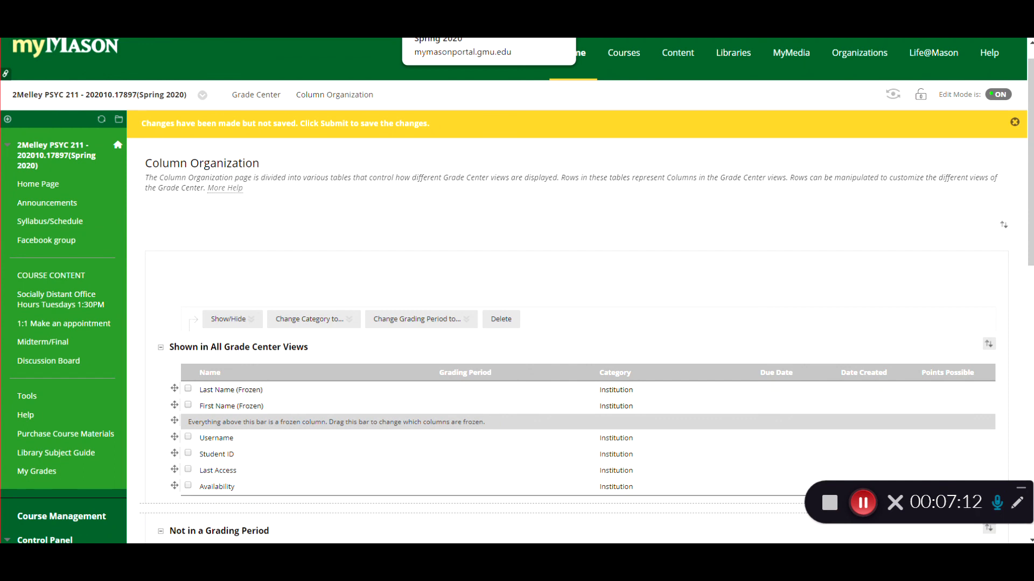
Step: Open the Full Grade Center's Categories page and review which columns belong to each category
scroll(576, 323, down, 3)
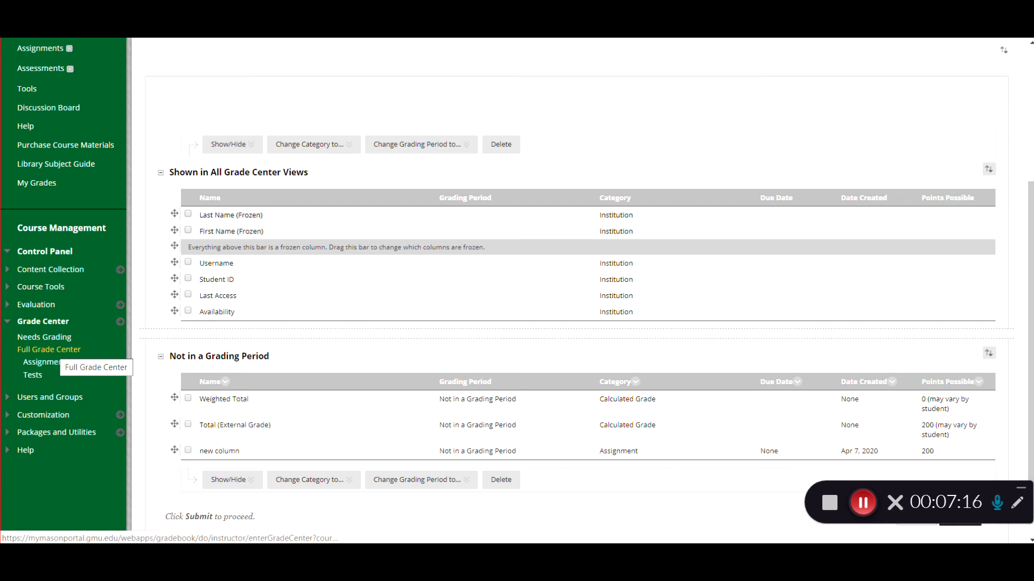
click(49, 350)
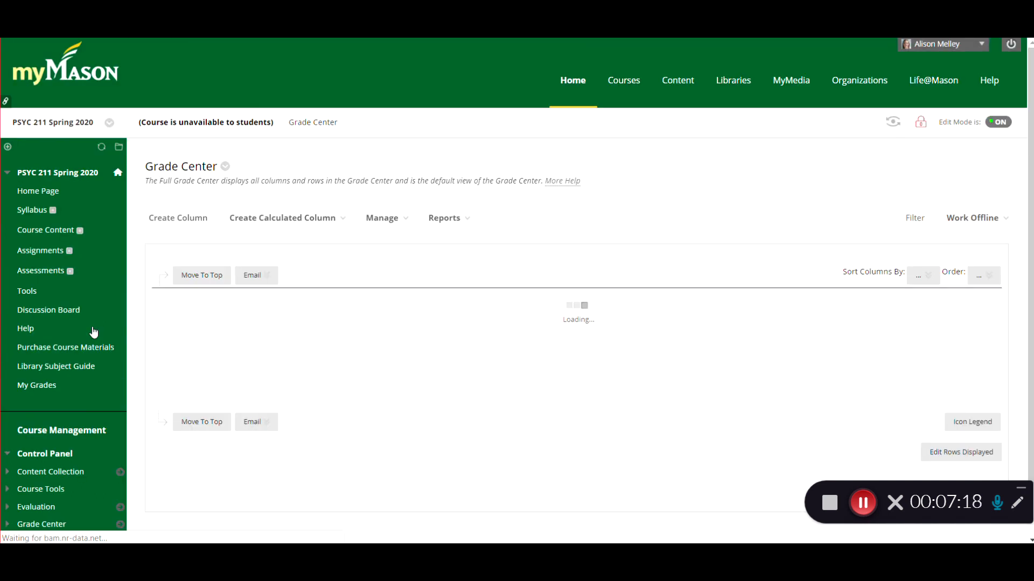
click(400, 222)
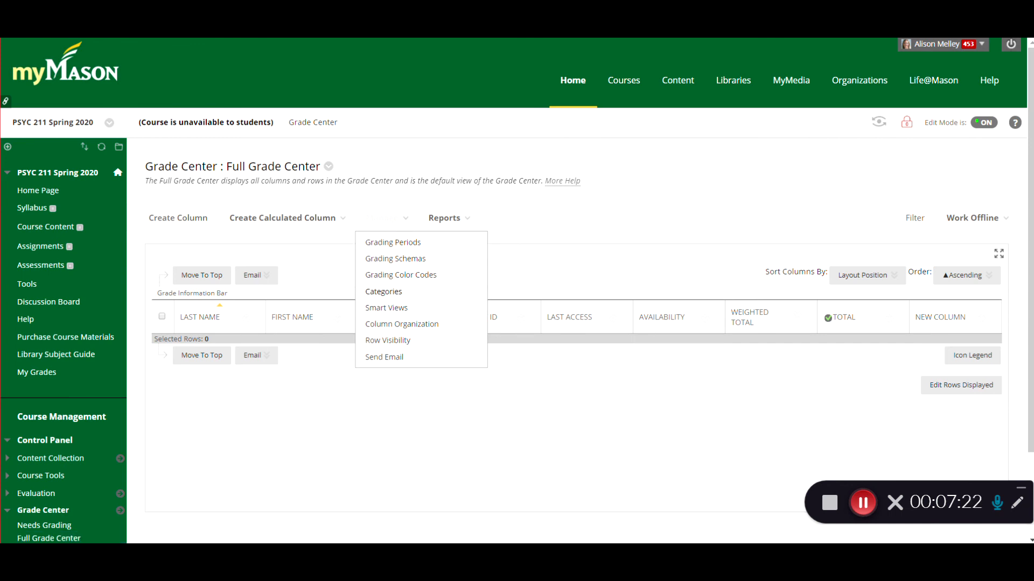
click(383, 291)
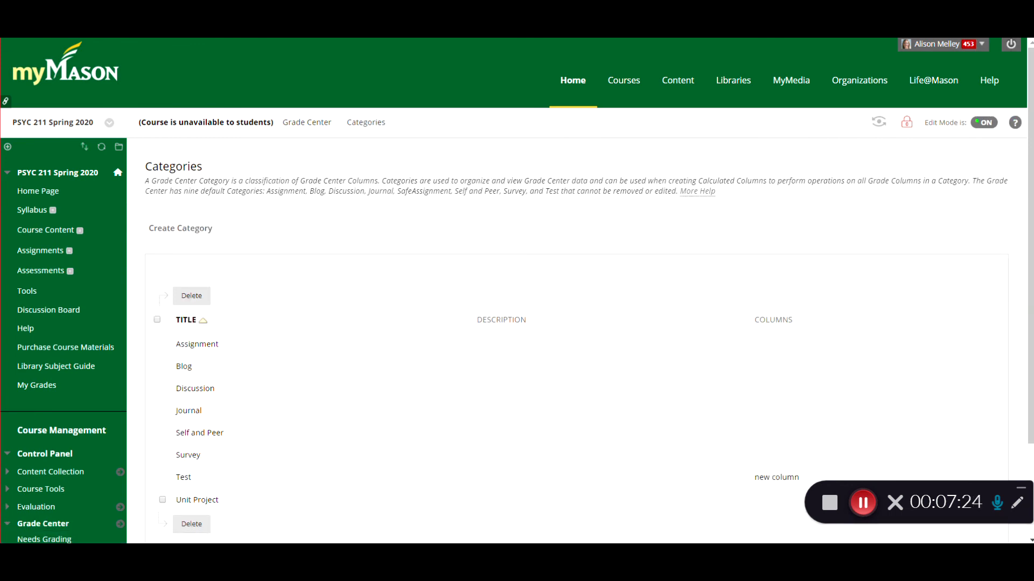
scroll(1028, 168, down, 3)
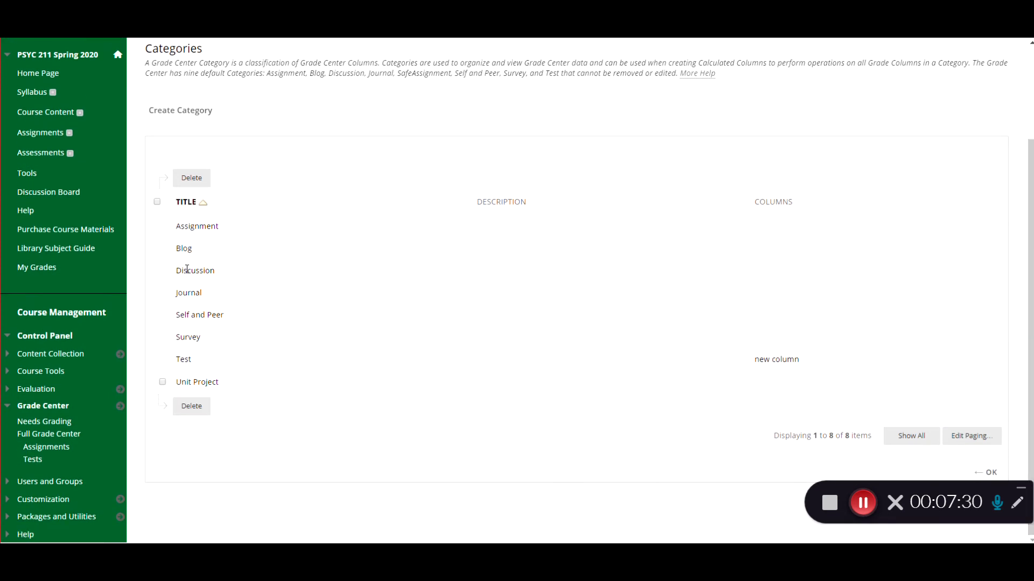
Step: Create a new grade category named PROJECTS
click(186, 111)
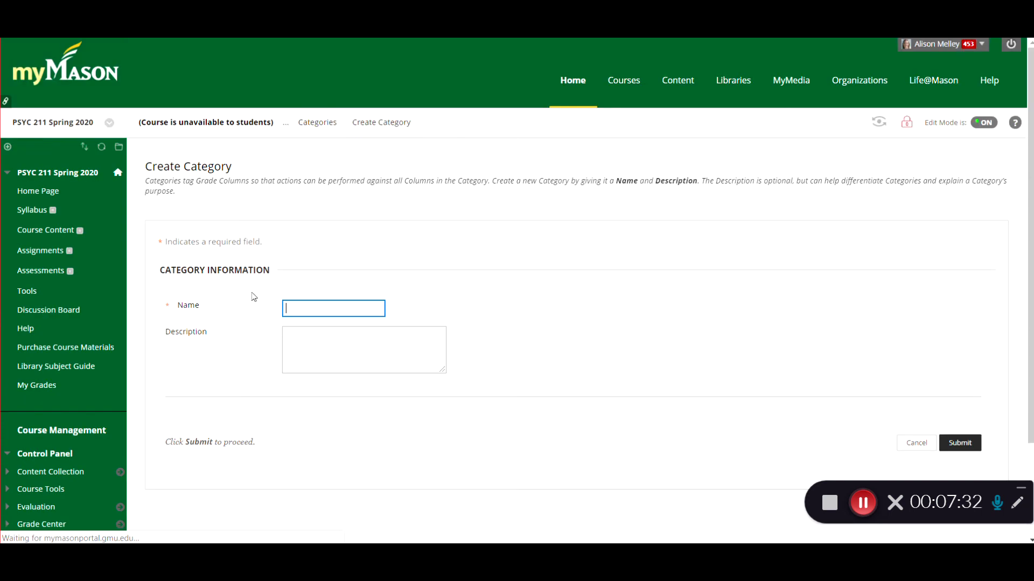
text(new cate)
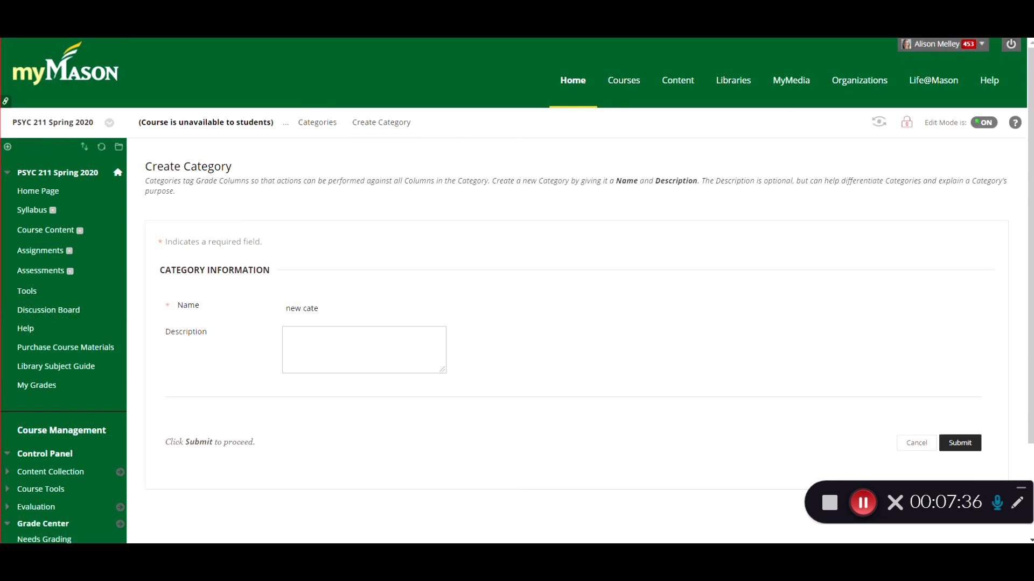
key(BackSpace)
key(BackSpace)
key(BackSpace)
key(BackSpace)
key(BackSpace)
text(PROJECTS)
click(966, 451)
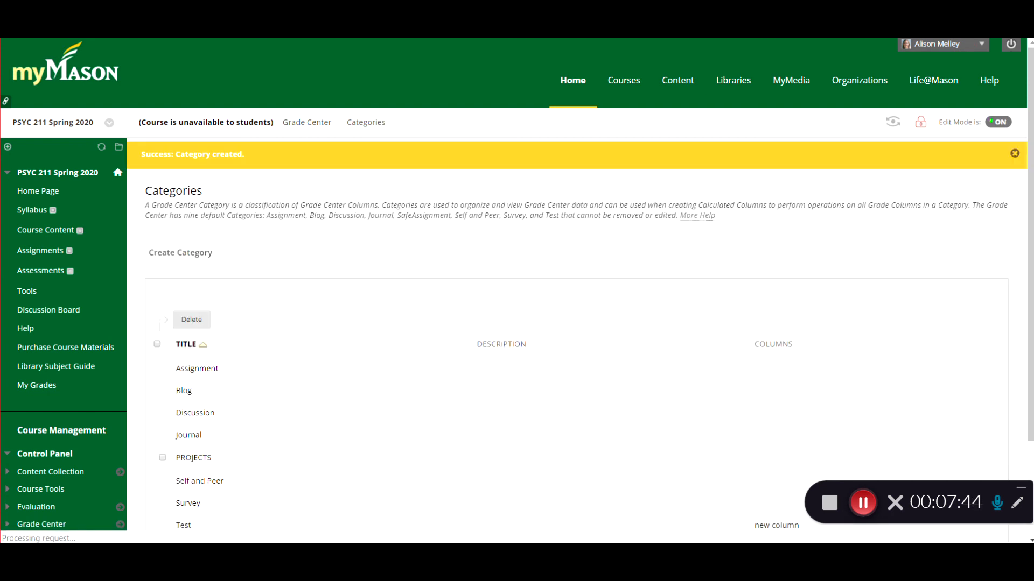
scroll(593, 377, down, 2)
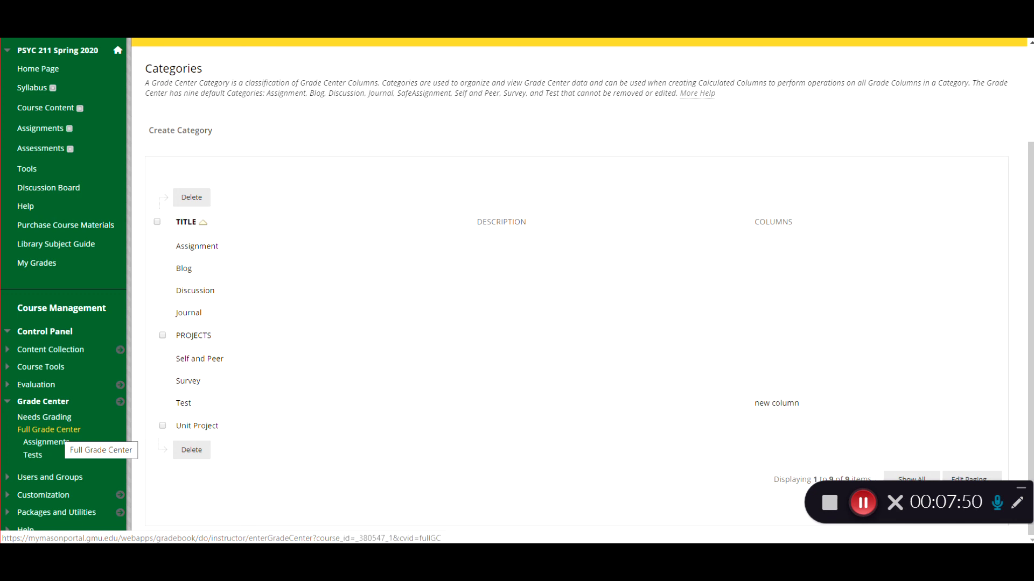
scroll(48, 431, up, 1)
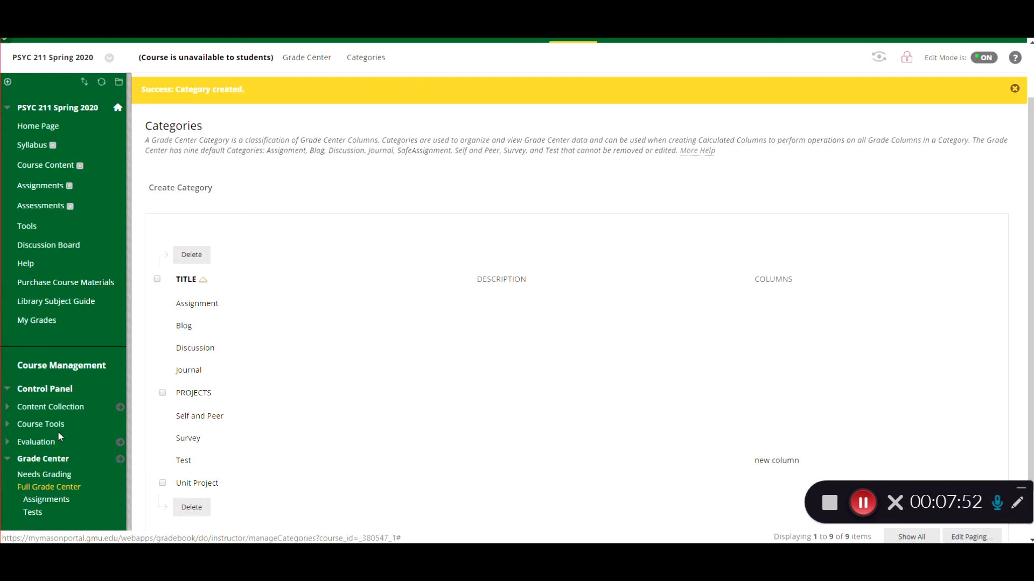
click(43, 490)
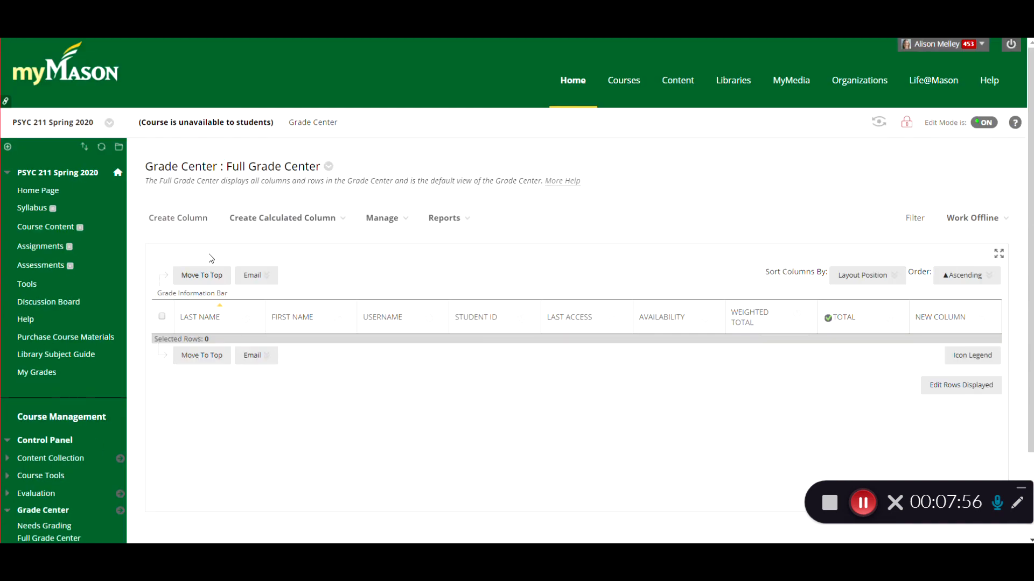
click(177, 218)
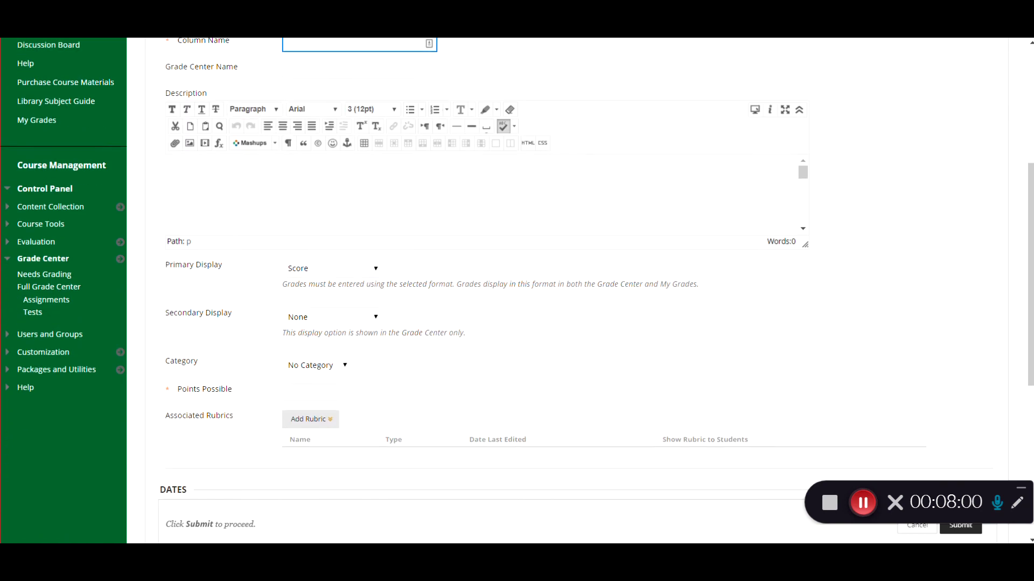
scroll(344, 308, down, 1)
click(334, 350)
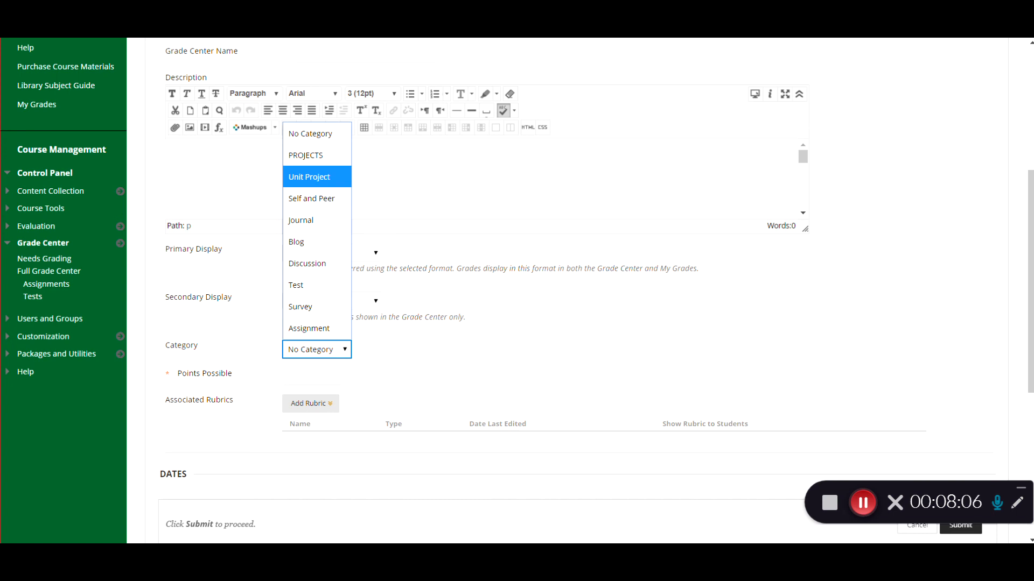
click(448, 330)
scroll(448, 330, up, 5)
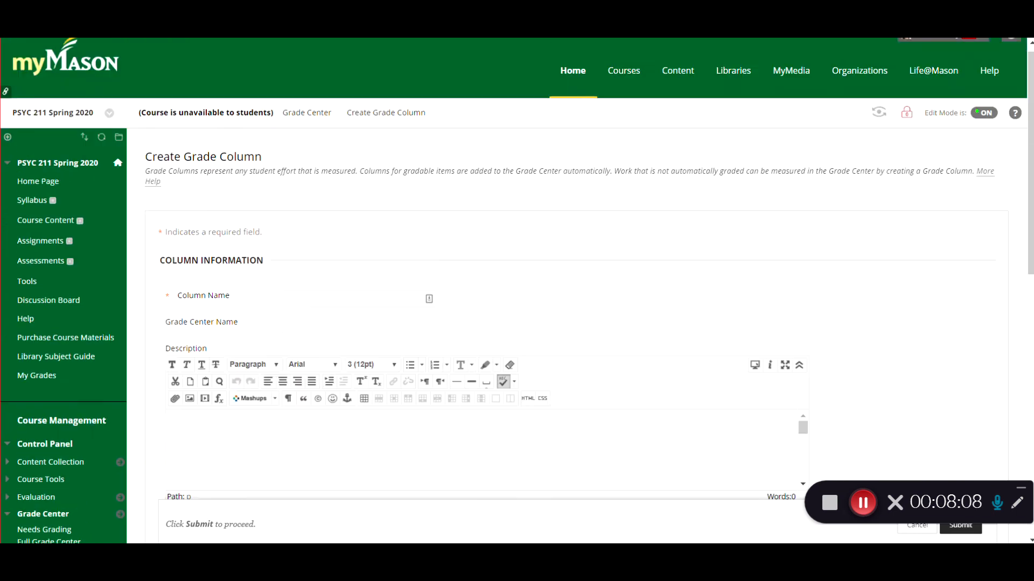
click(307, 123)
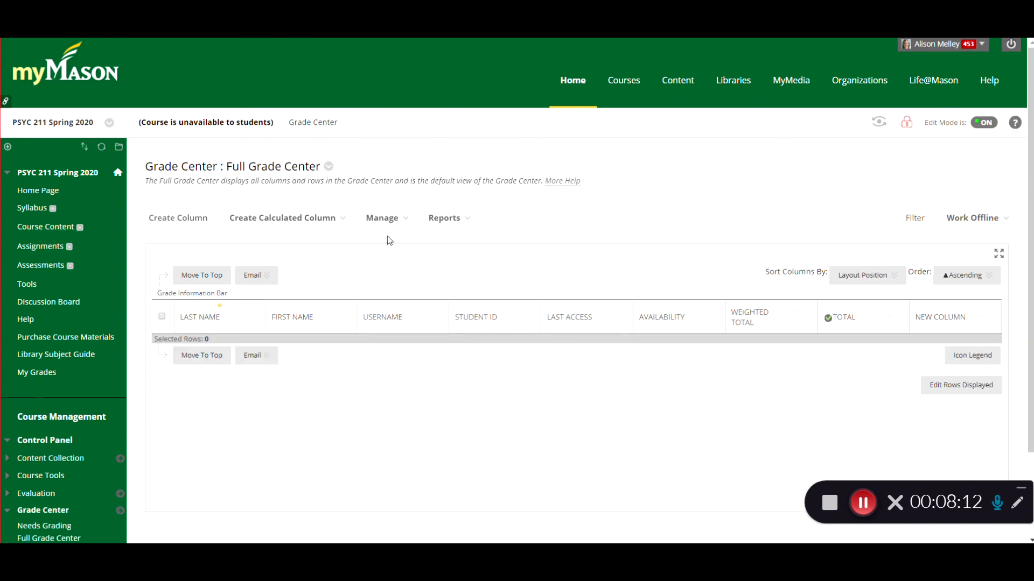
Step: In Column Organization, change the new column's category to PROJECTS
click(383, 218)
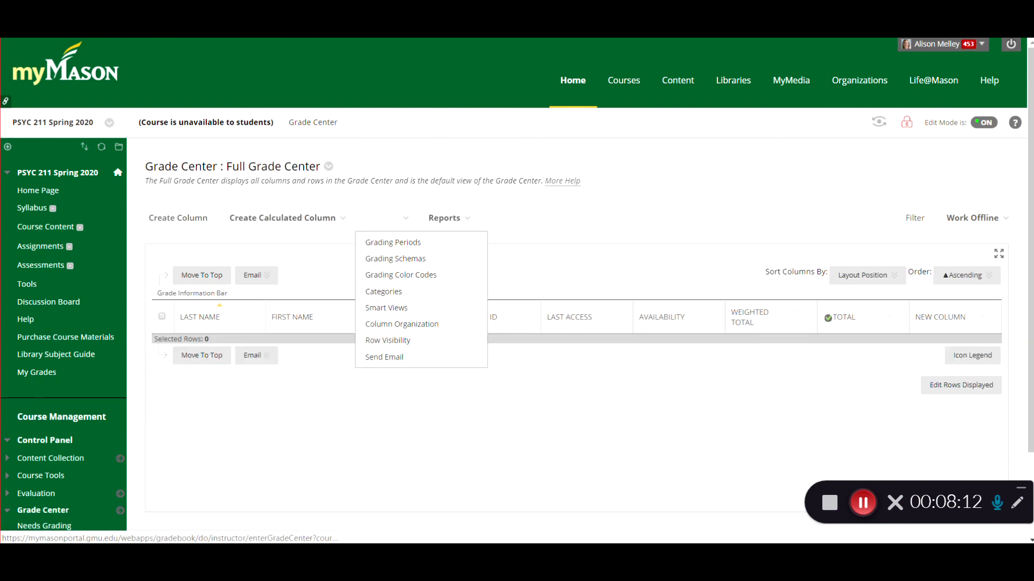
click(396, 324)
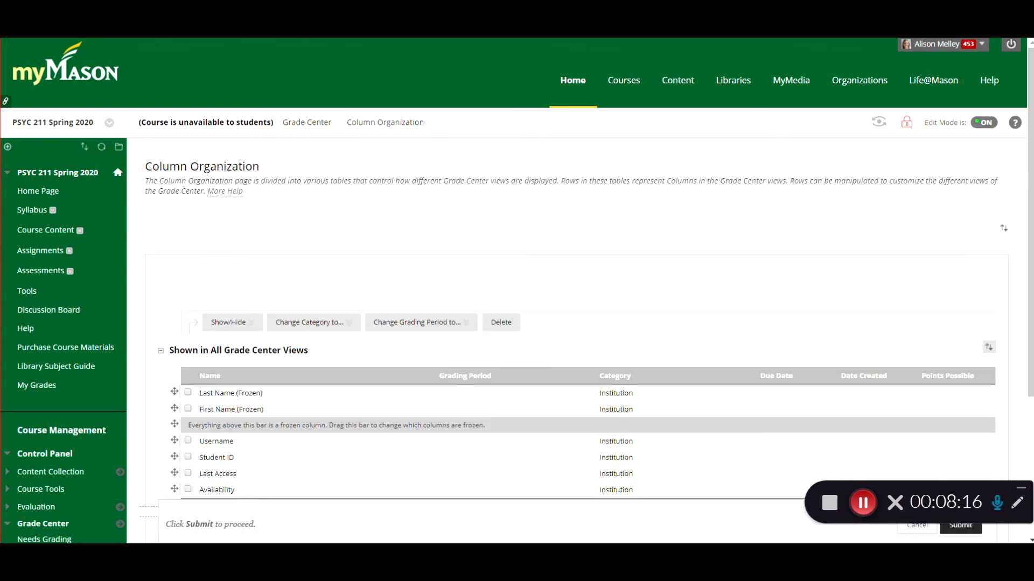
scroll(538, 290, down, 4)
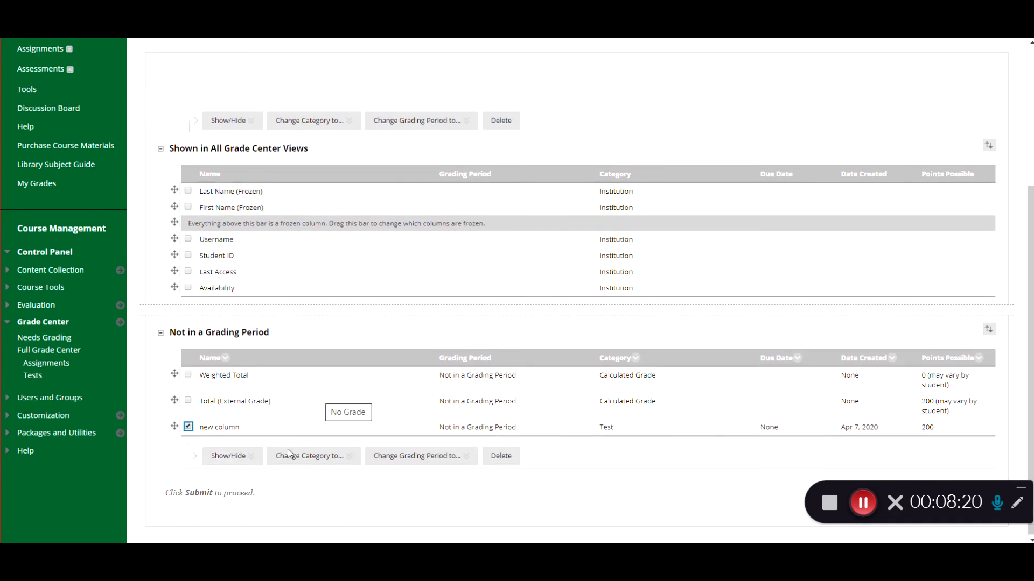
click(302, 455)
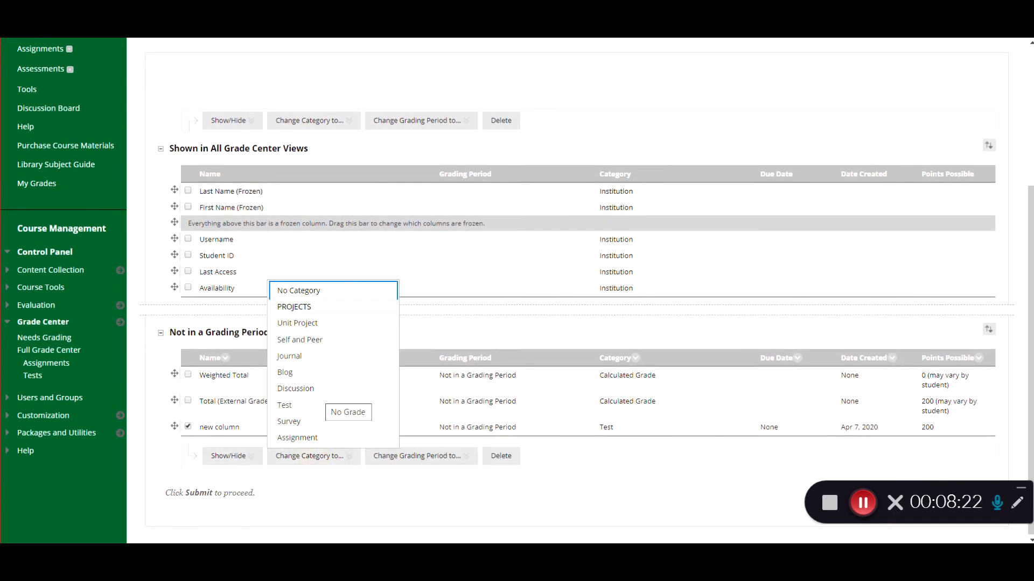
click(294, 307)
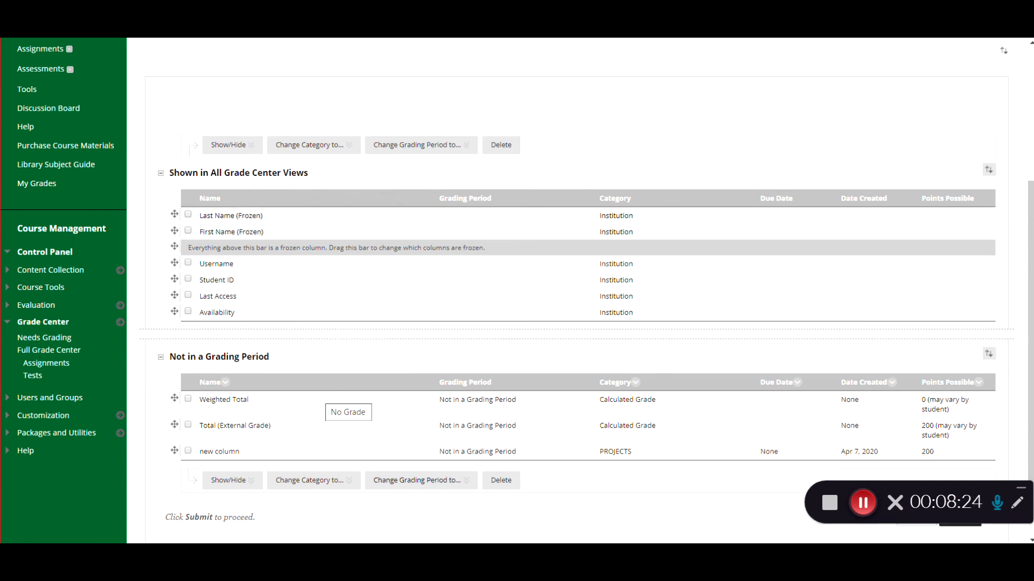